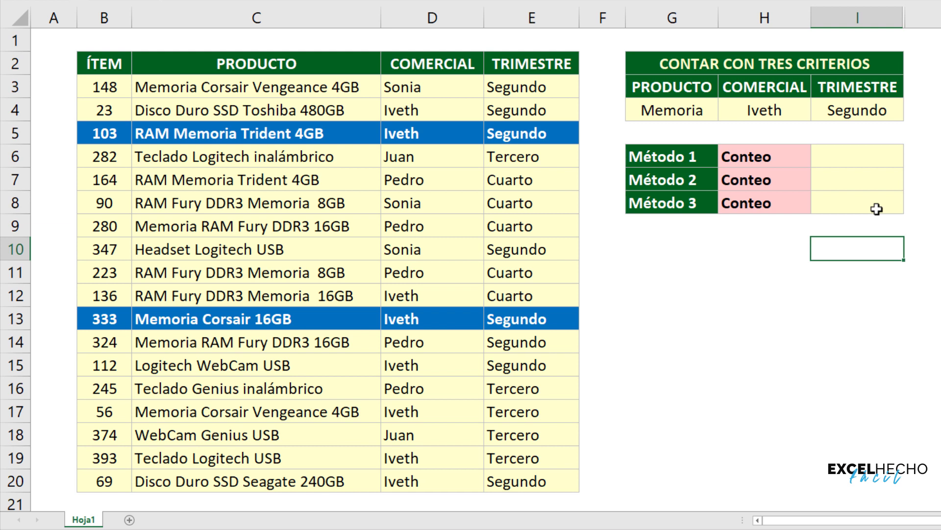
Enter =HALLAR(G4,C5) in I6 and preview its result of 5 with F9
click(868, 160)
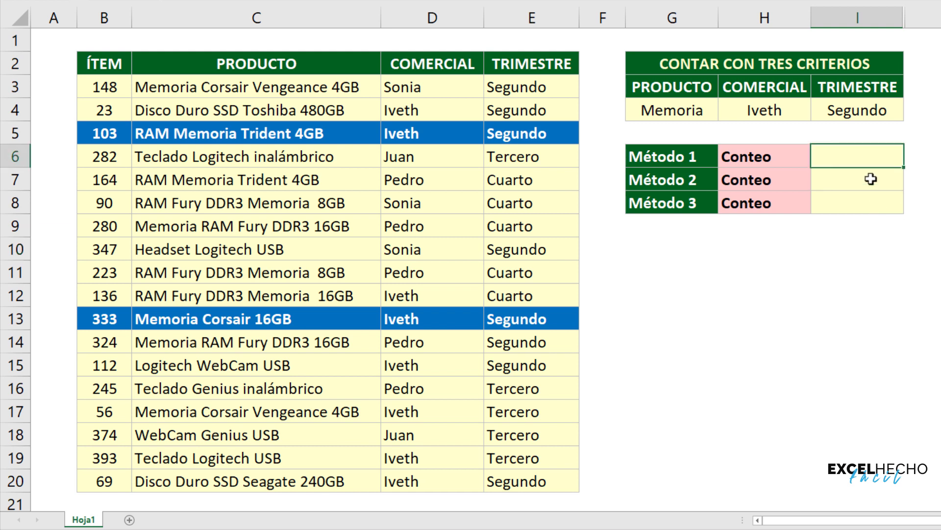
text(=h)
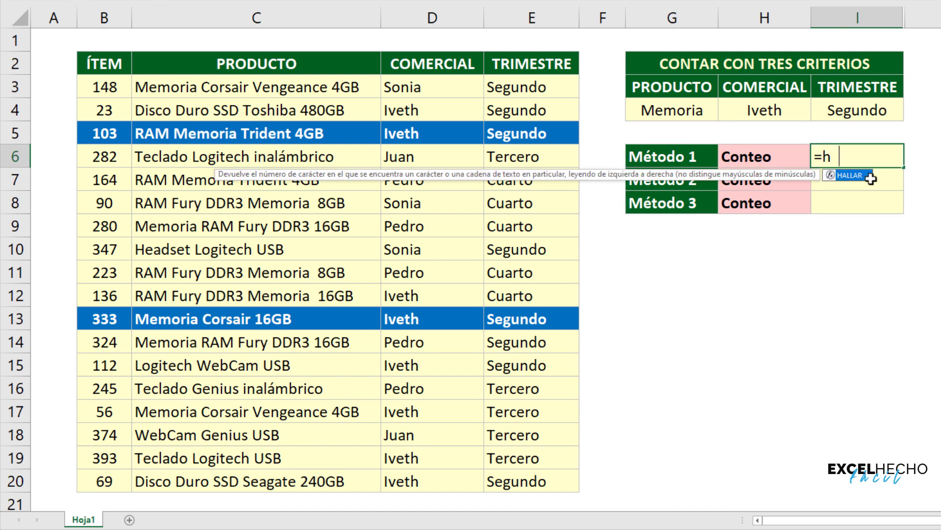
text(a)
key(Tab)
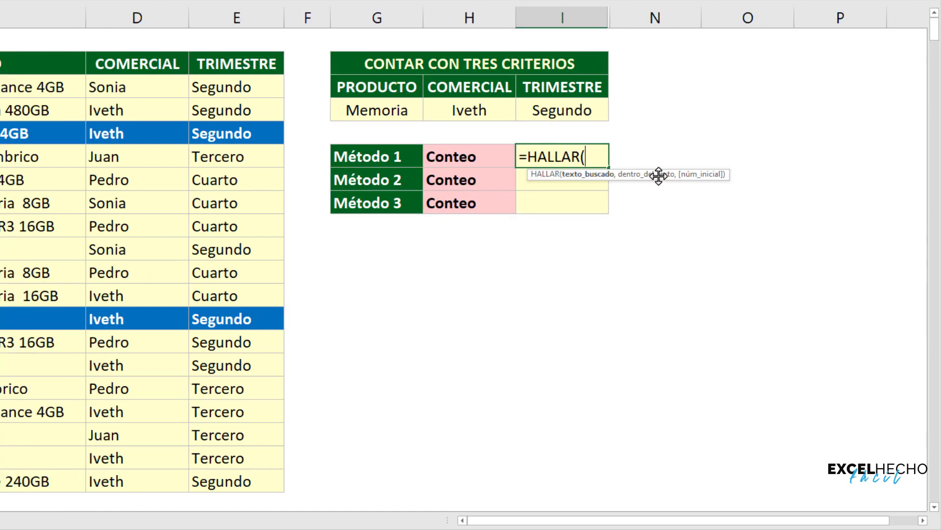
drag(658, 174, 658, 130)
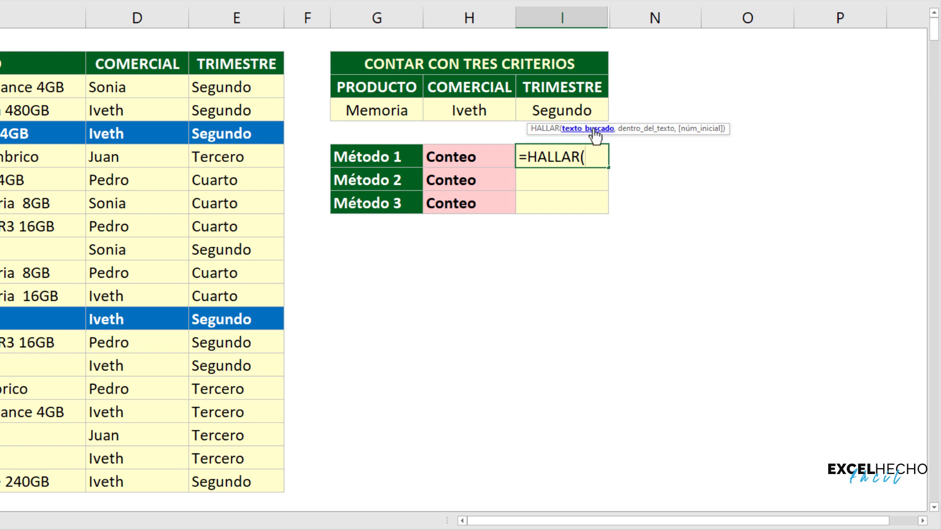
click(413, 114)
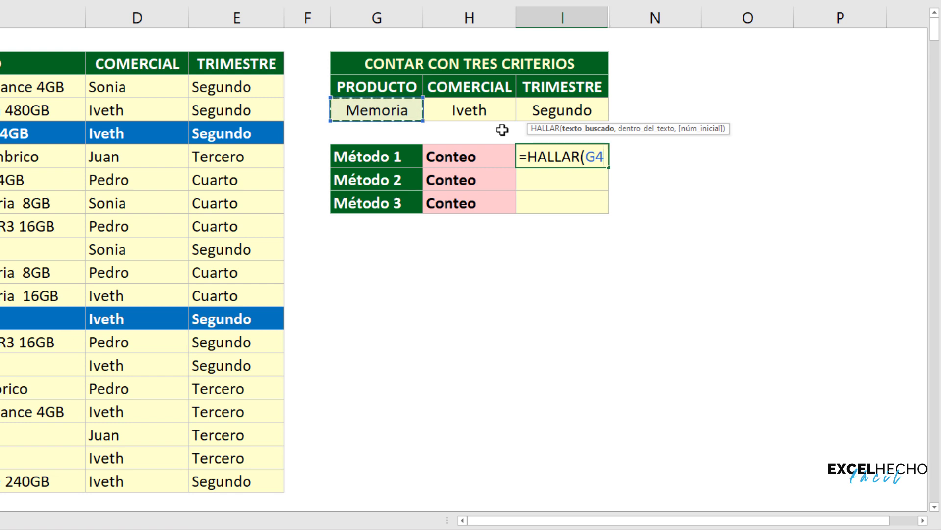
text(,)
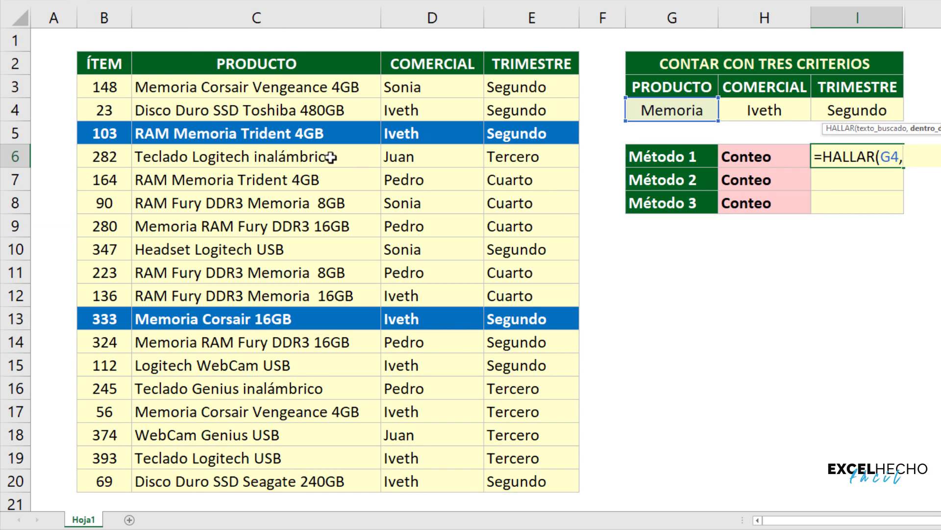
click(310, 136)
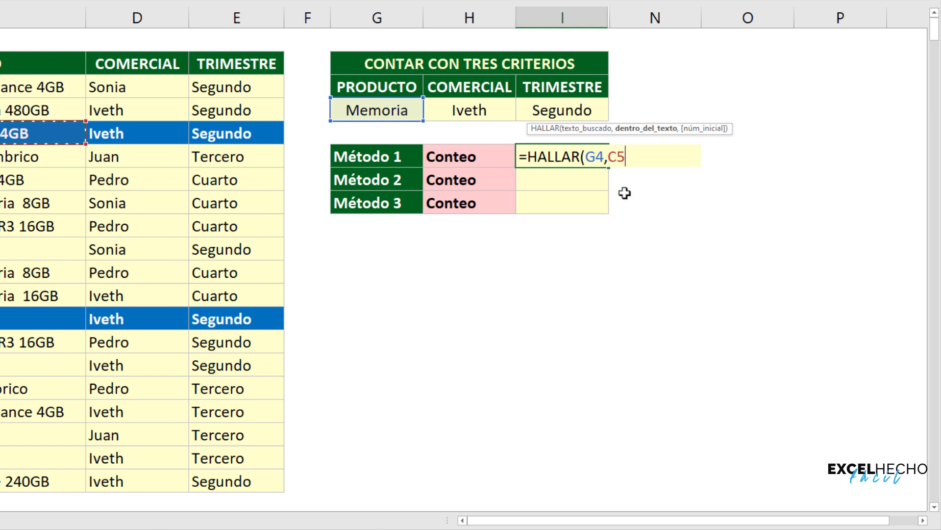
text())
key(F9)
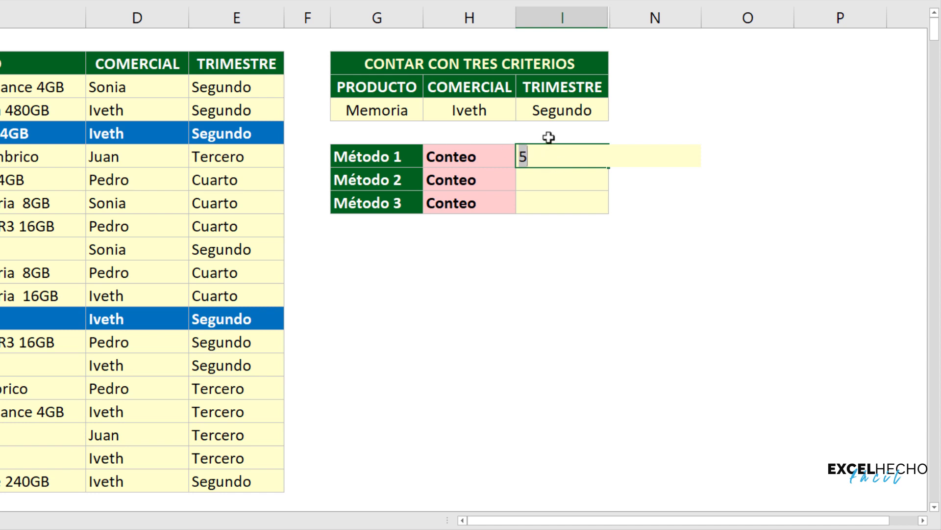
Replace C5 with C3:C20 and preview the array of positions and #¡VALOR! errors
key(ctrl+z)
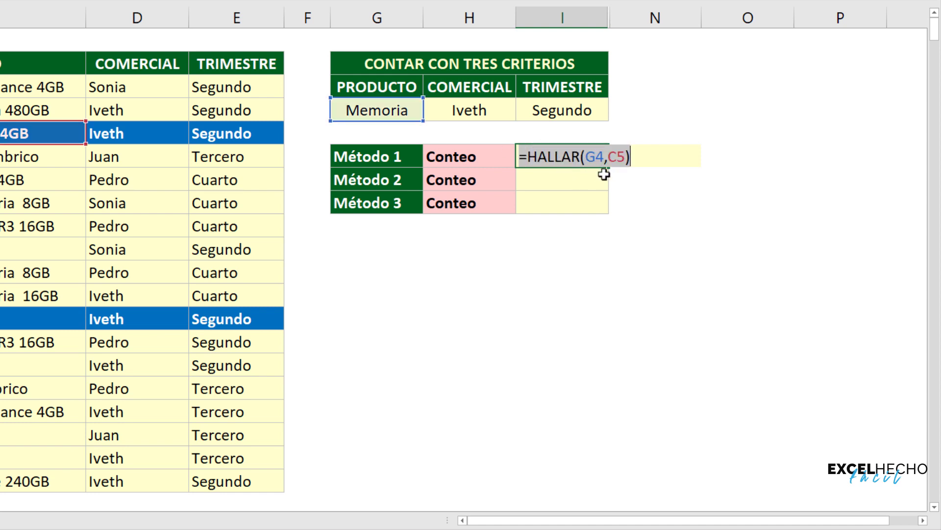
double_click(614, 157)
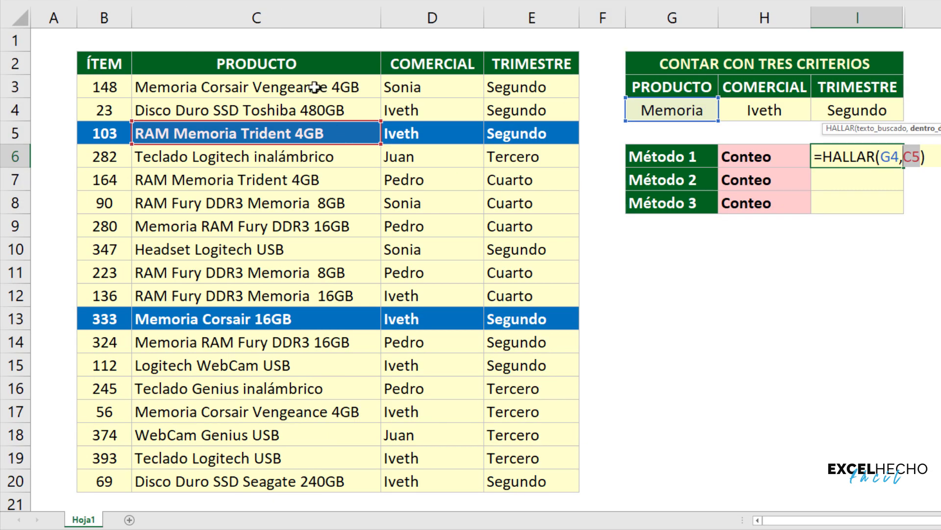
drag(314, 87, 336, 480)
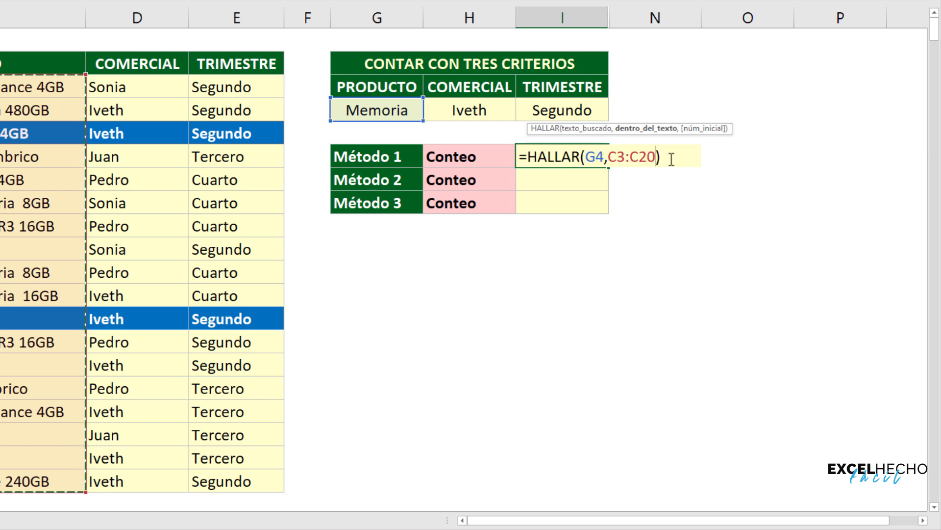
drag(667, 157, 517, 157)
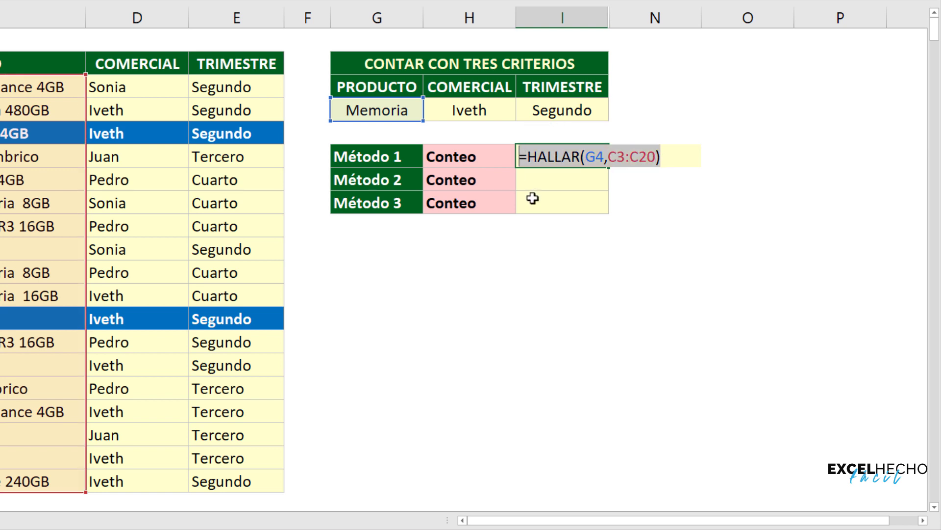
key(F9)
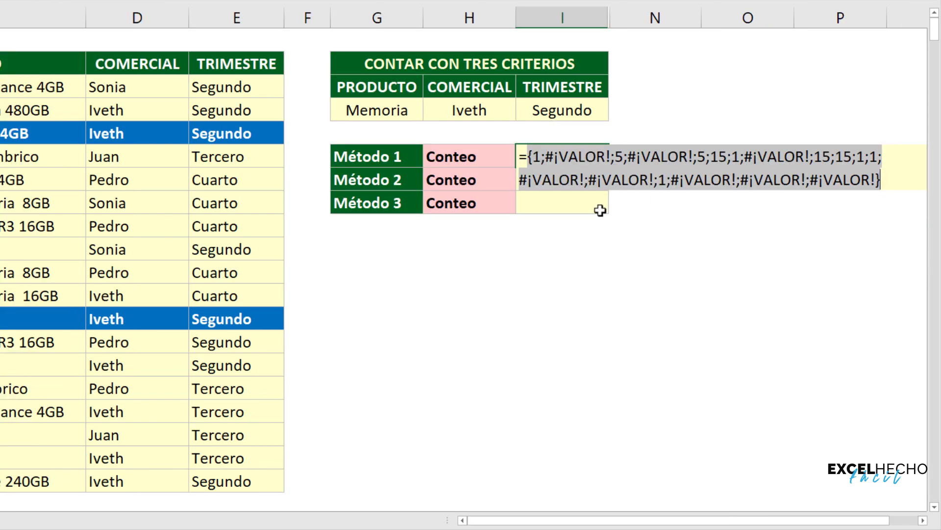
key(ctrl+z)
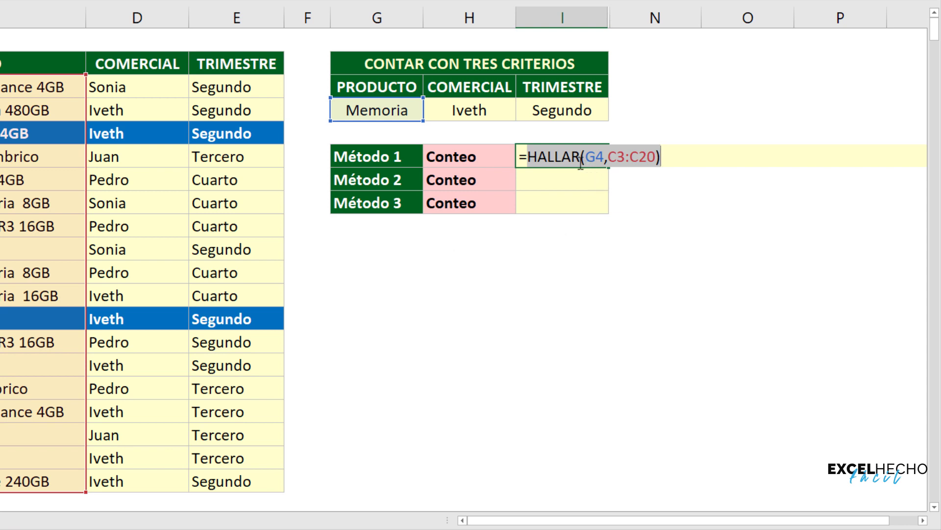
Wrap HALLAR(G4,C3:C20) in ESNUMERO and preview the resulting VERDADERO/FALSO array
key(Left)
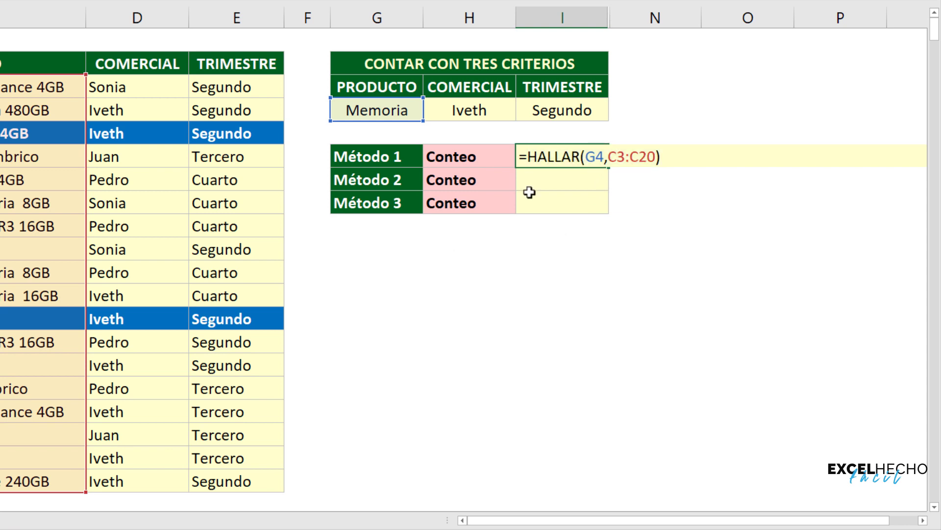
text(es)
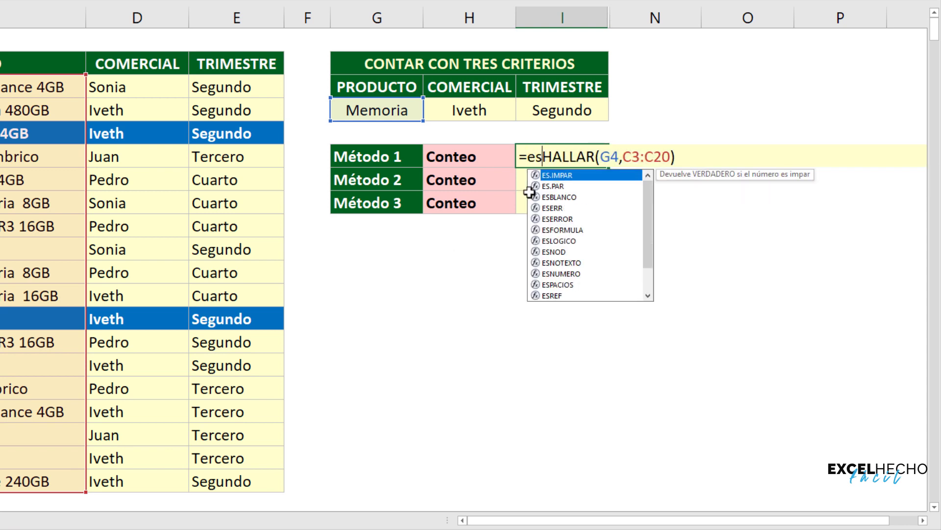
text(nu)
key(Tab)
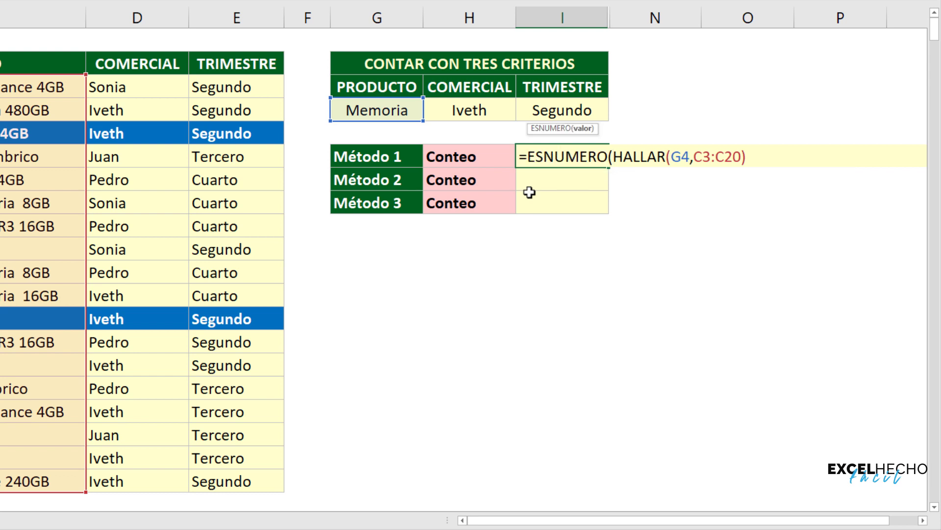
click(582, 129)
key(Right)
text())
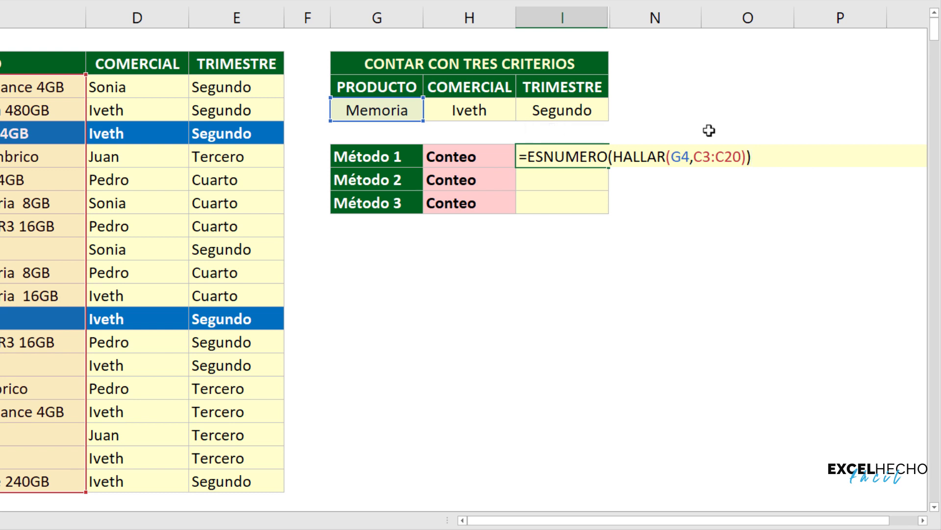
key(F9)
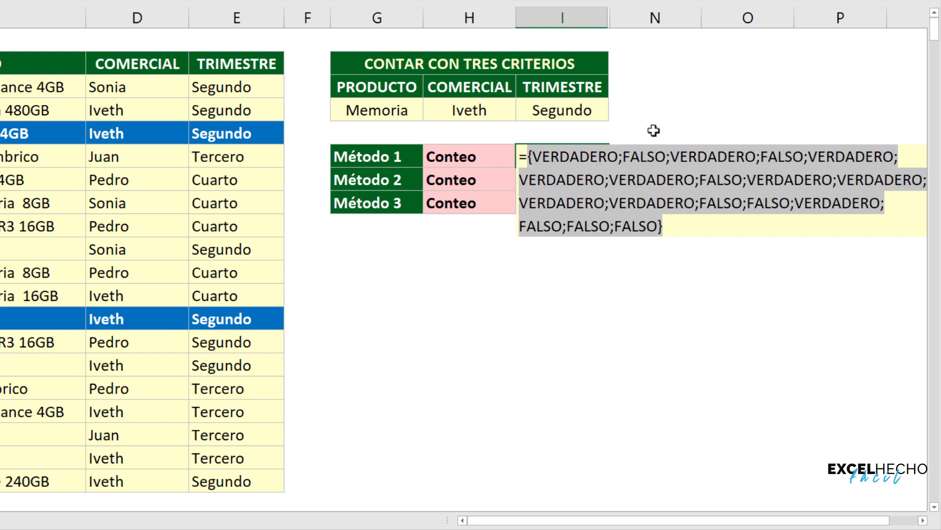
key(ctrl+z)
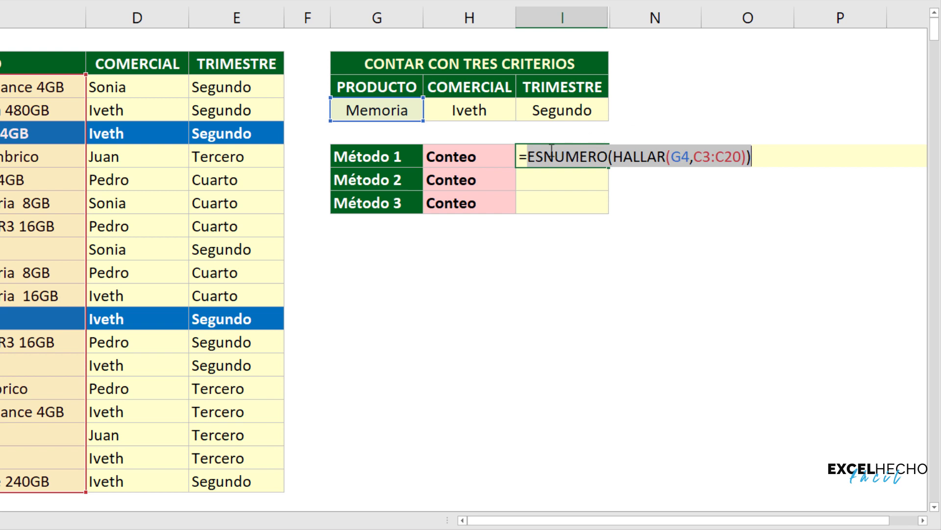
Parenthesize the ESNUMERO test, multiply it by 1, and preview the 1s and 0s
click(529, 158)
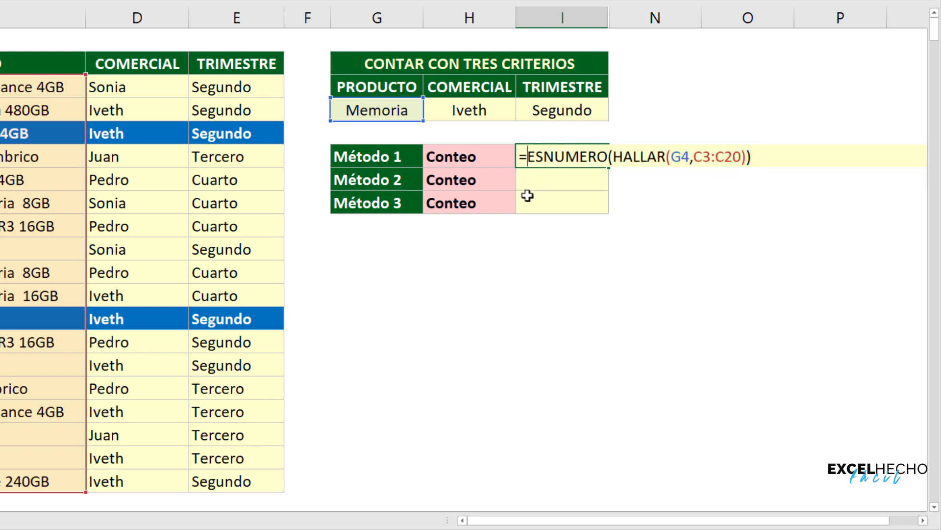
text(()
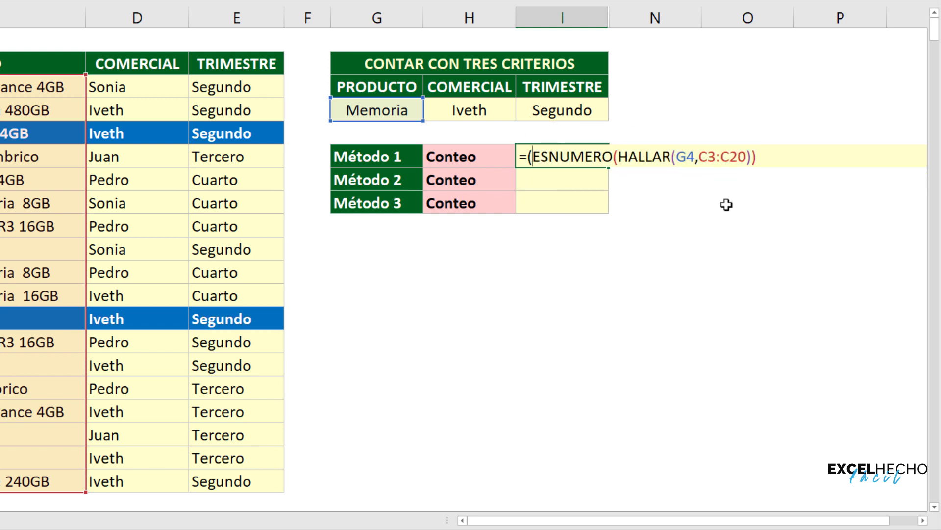
click(762, 157)
text()*)
text(1)
key(F9)
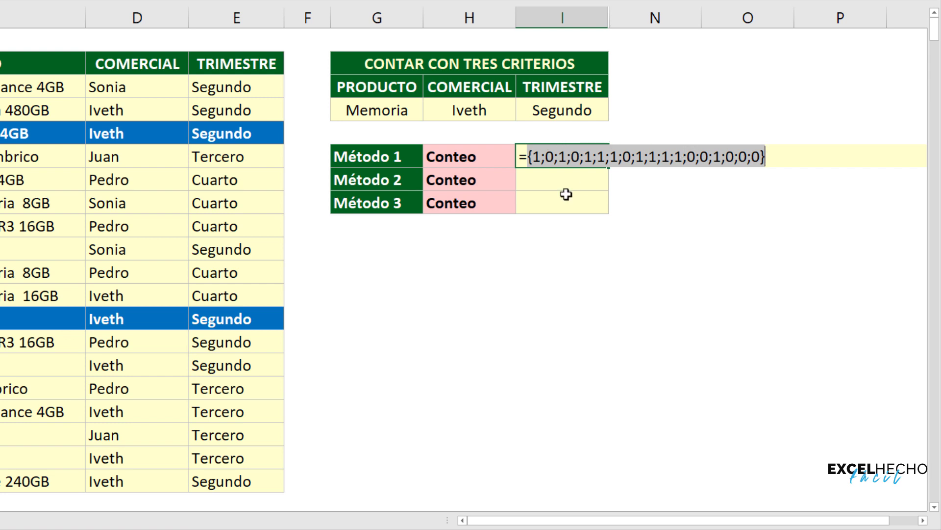
key(ctrl+z)
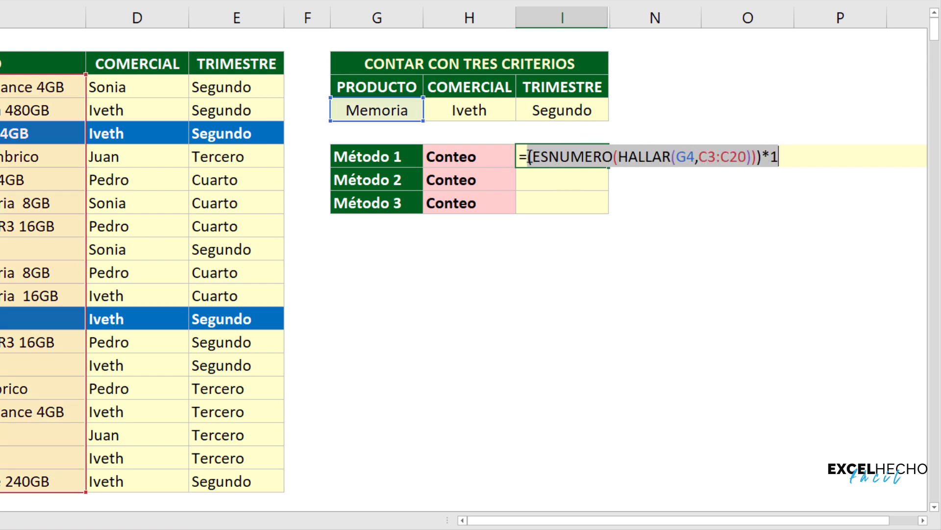
Wrap the multiplied test in SUMAPRODUCTO via autocomplete
text(sum)
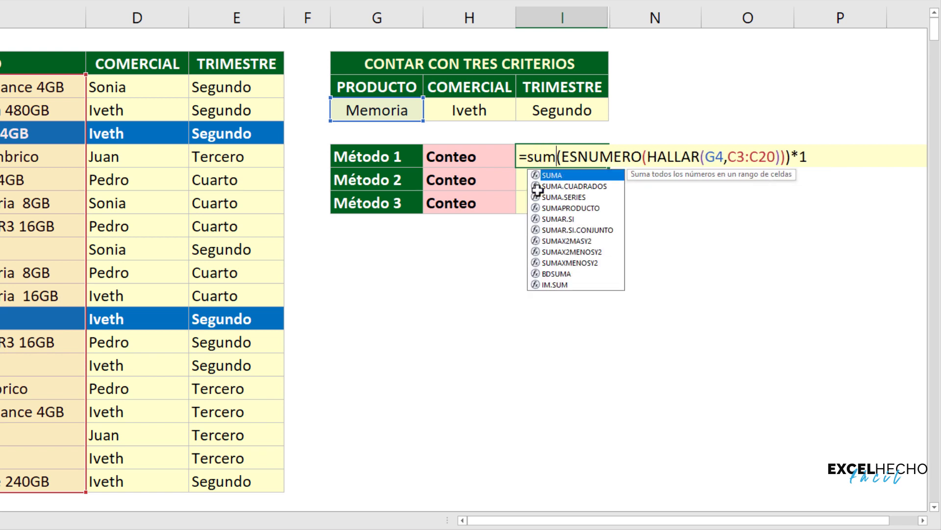
key(Down)
key(Down)
key(Down)
key(Tab)
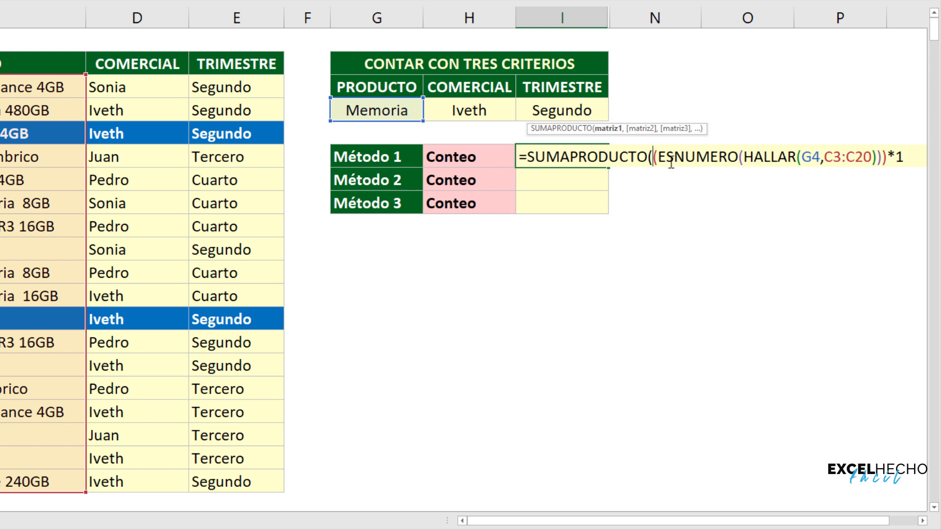
Add a second argument comparing D3:D20 with H4 and preview its FALSO/VERDADERO array
click(917, 158)
text(,)
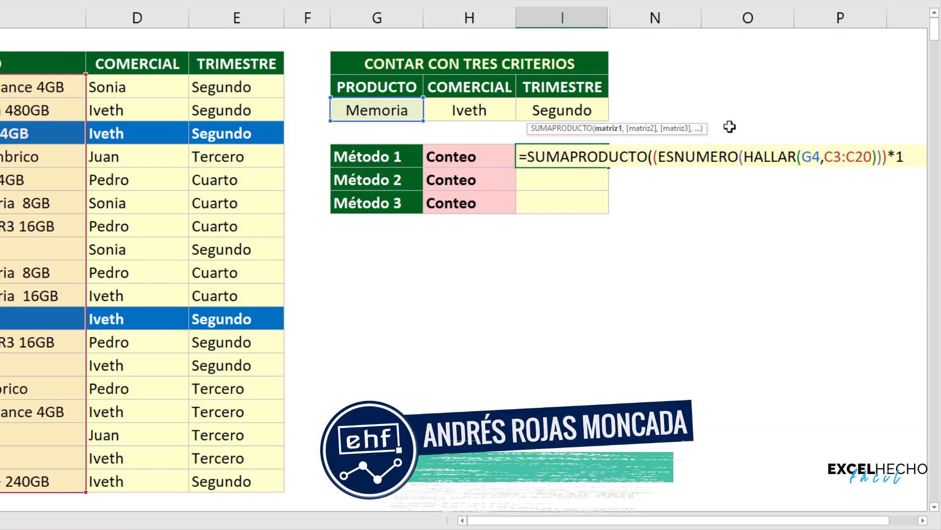
text(())
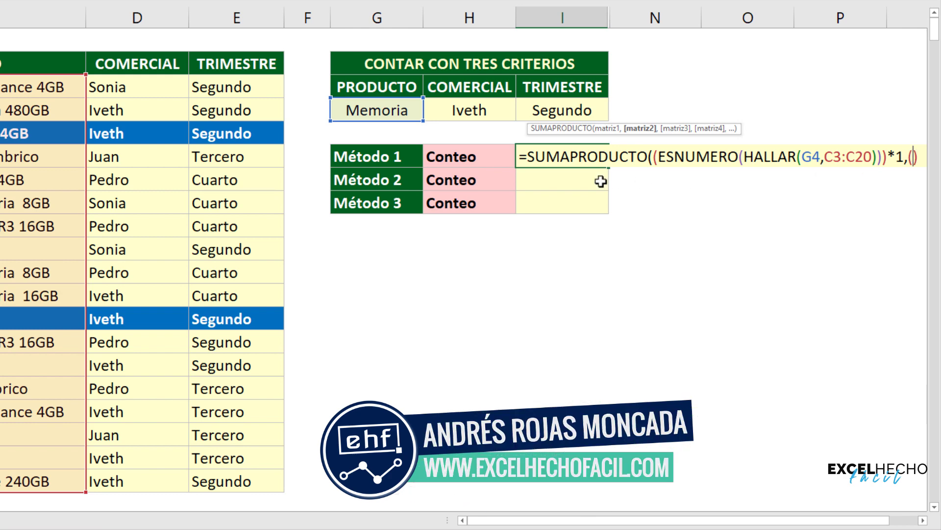
drag(131, 84, 126, 486)
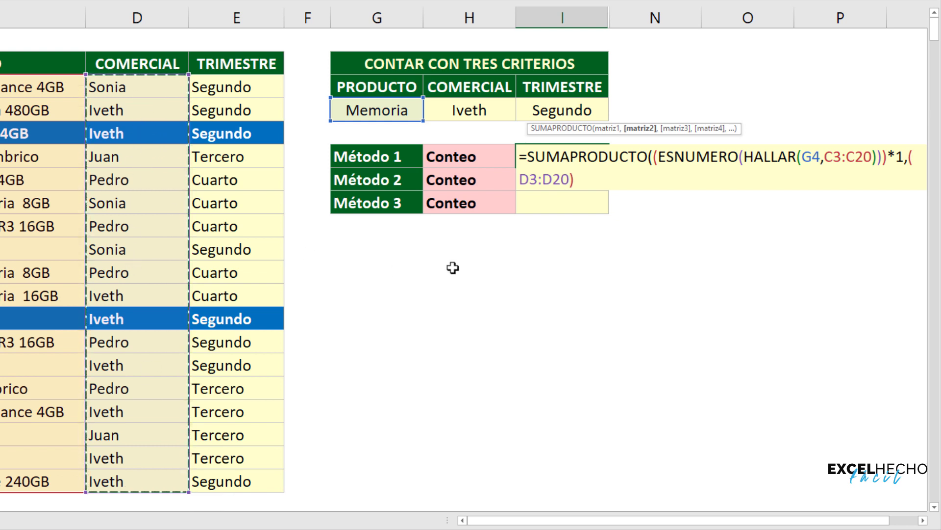
text(=)
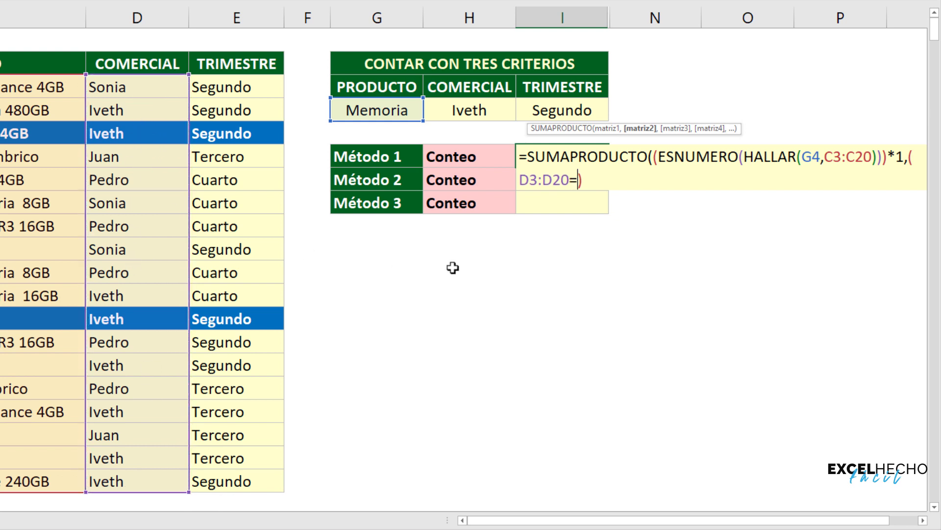
click(477, 111)
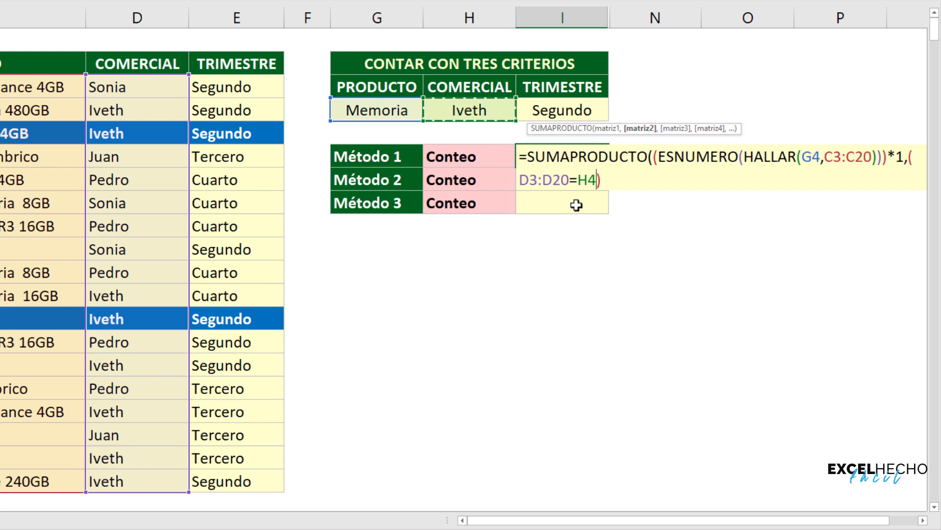
click(608, 179)
click(646, 131)
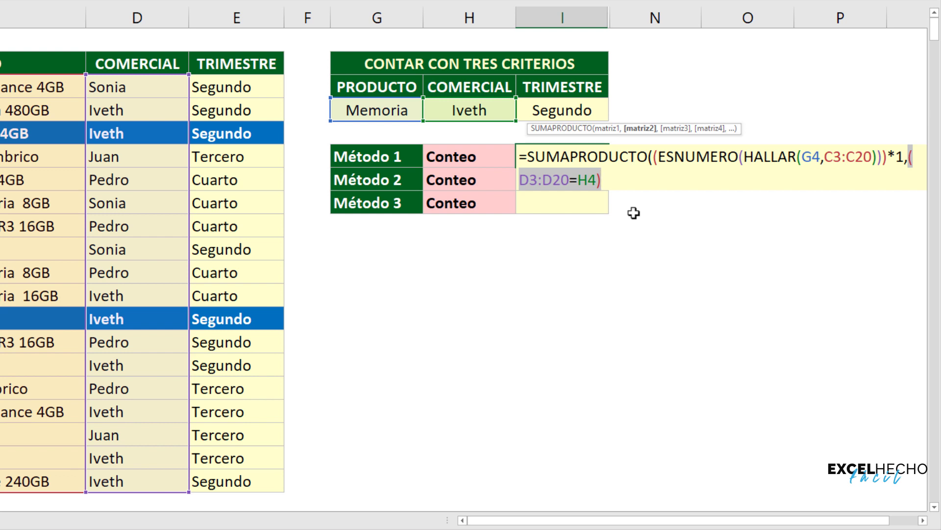
key(F9)
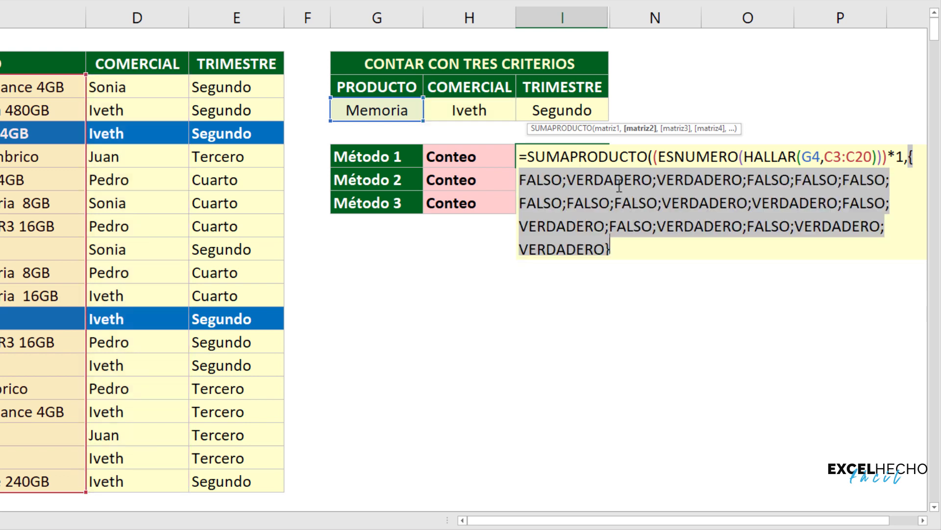
key(ctrl+z)
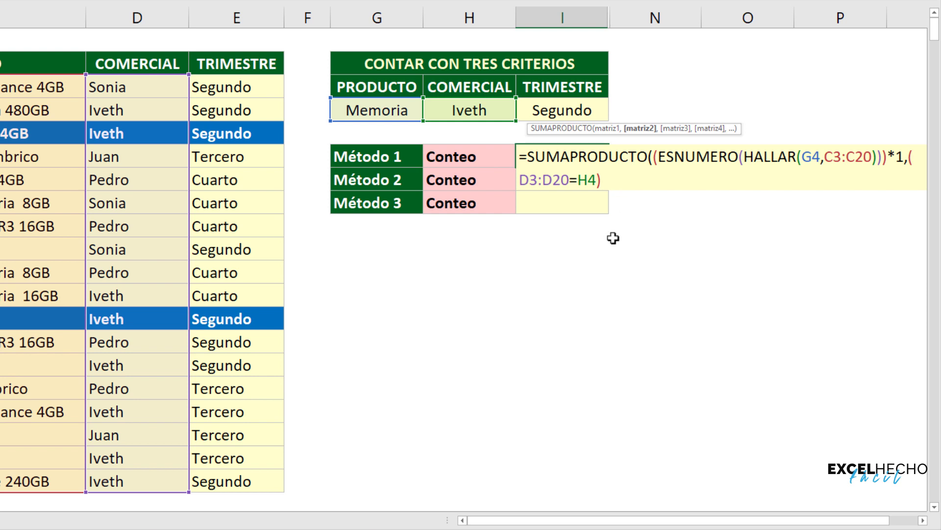
Multiply the D3:D20=H4 comparison by 1 and preview its ones and zeros
text(*1)
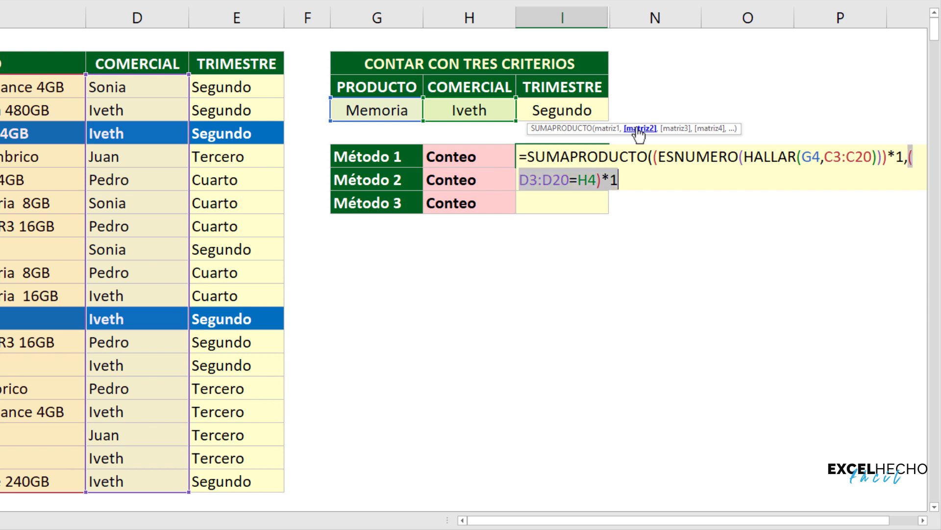
click(640, 128)
key(F9)
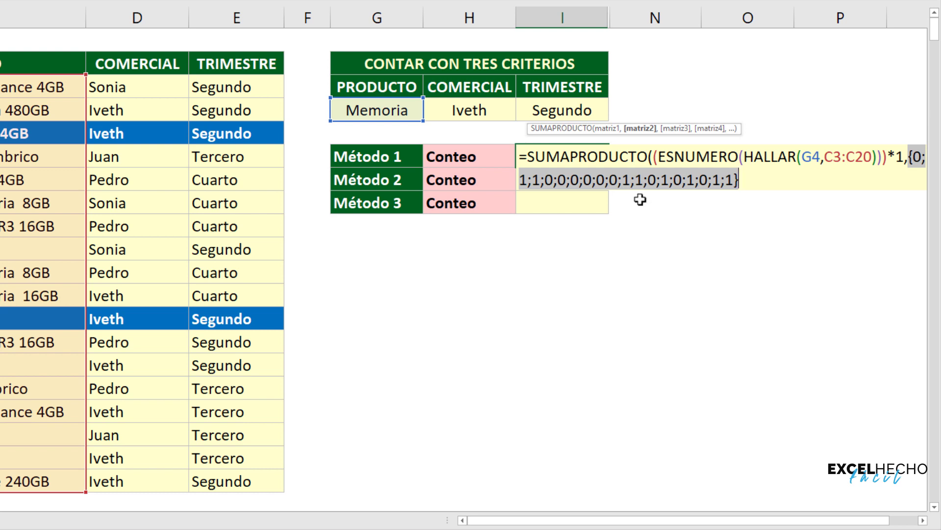
key(ctrl+z)
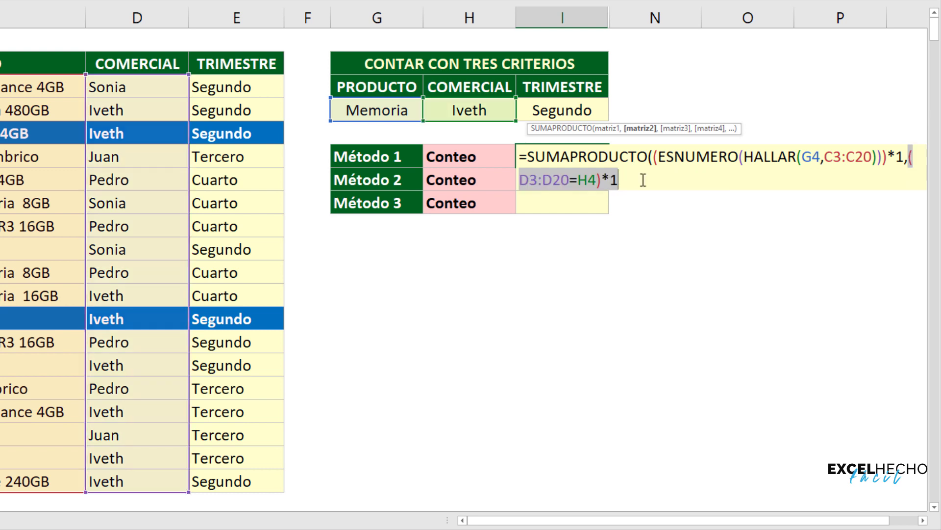
key(Right)
Add the third argument (E3:E20=I4)*1, close SUMAPRODUCTO, and enter it so I6 shows 2
text(,()
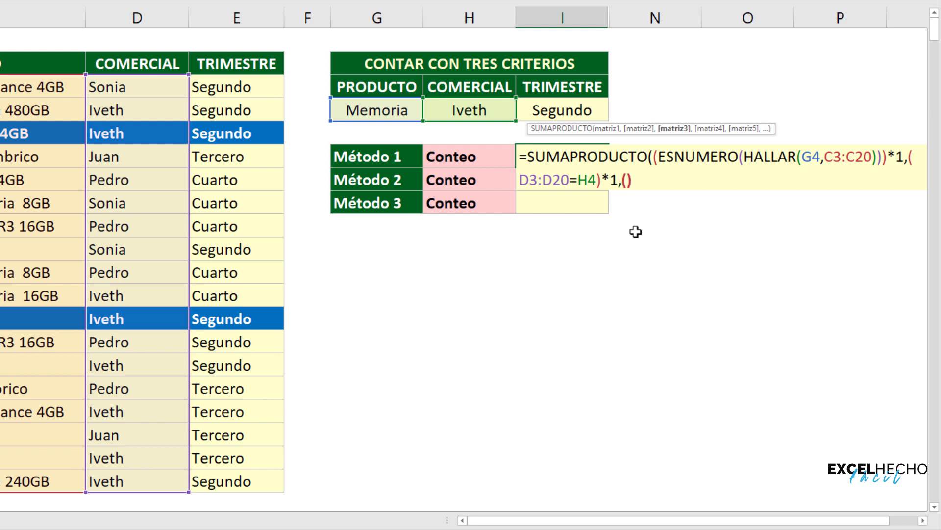
text()*1)
click(629, 180)
drag(255, 91, 245, 487)
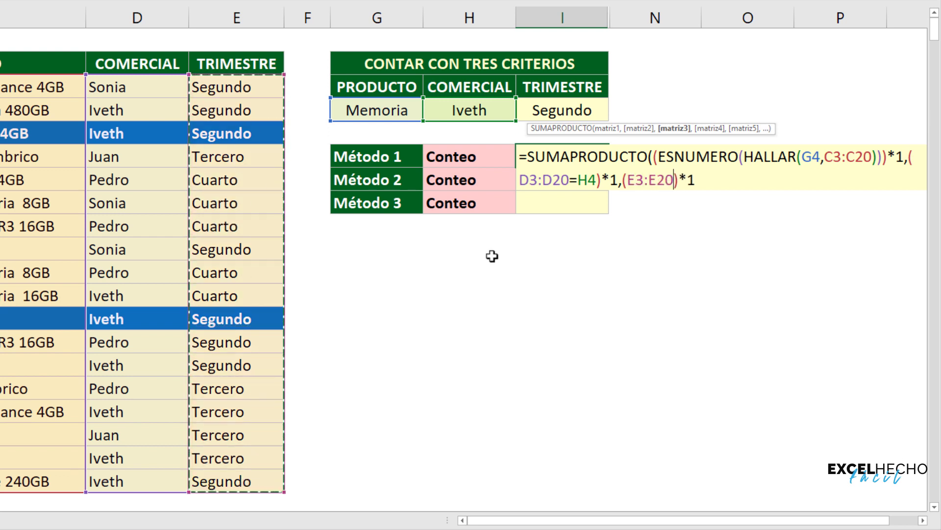
text(=)
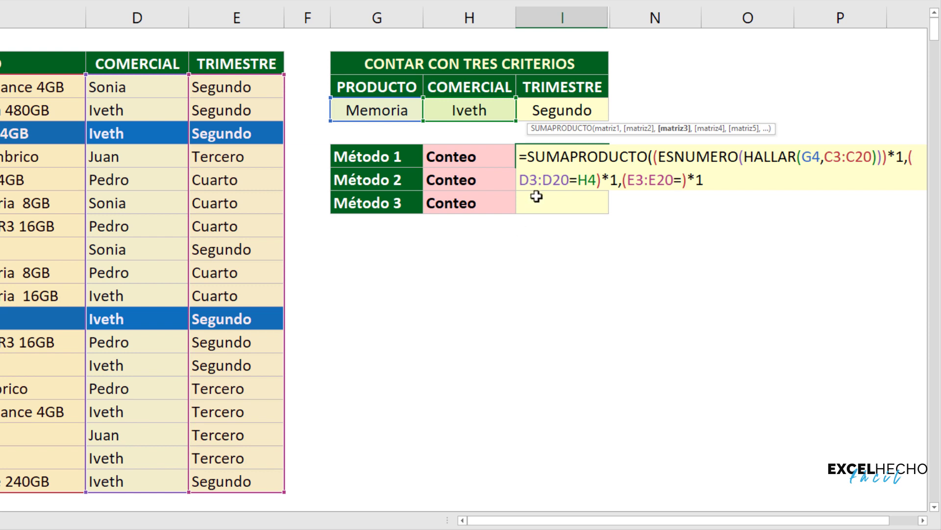
click(550, 112)
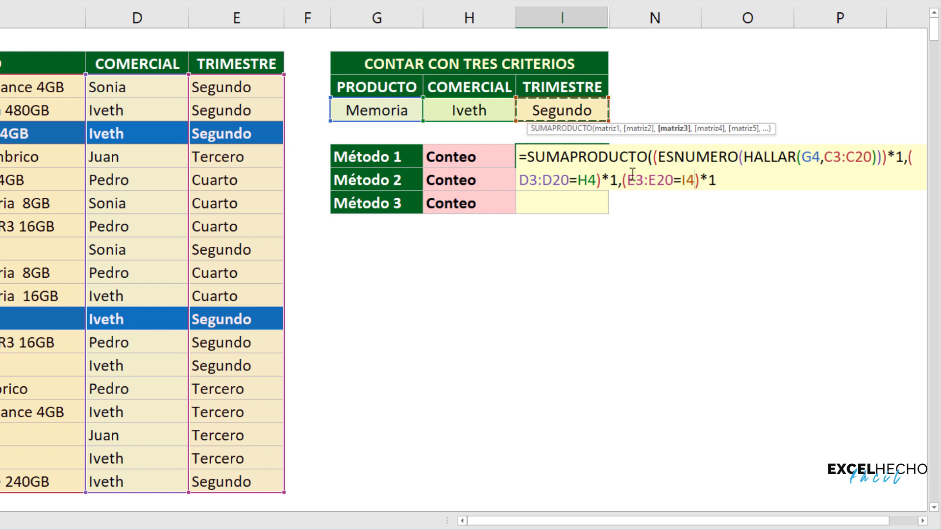
click(674, 128)
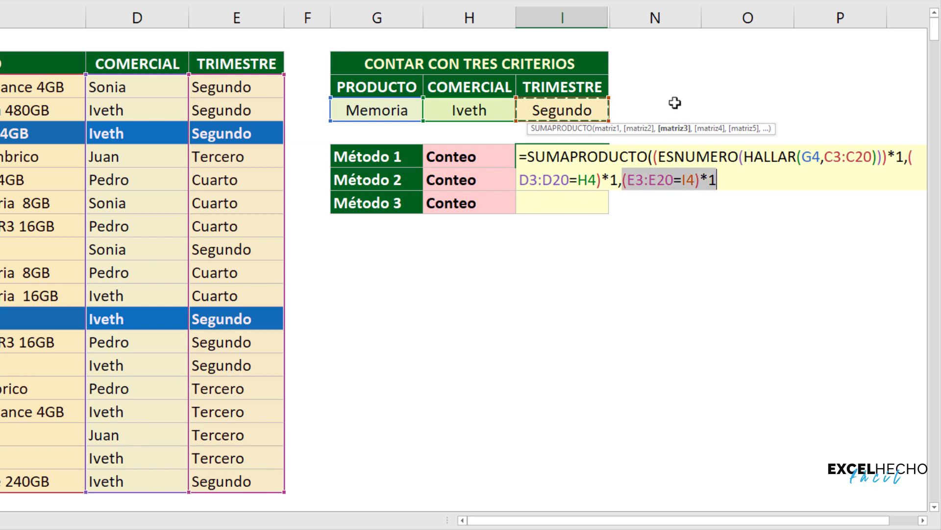
key(F9)
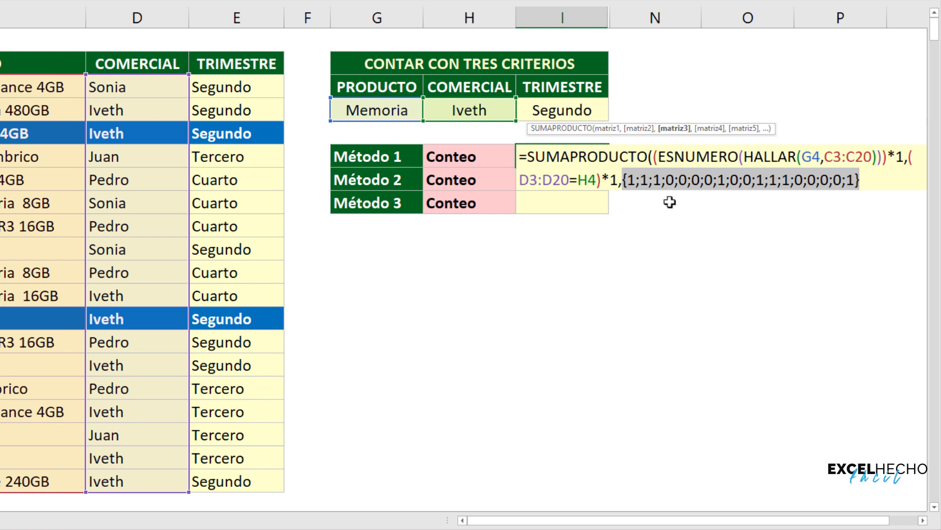
key(ctrl+z)
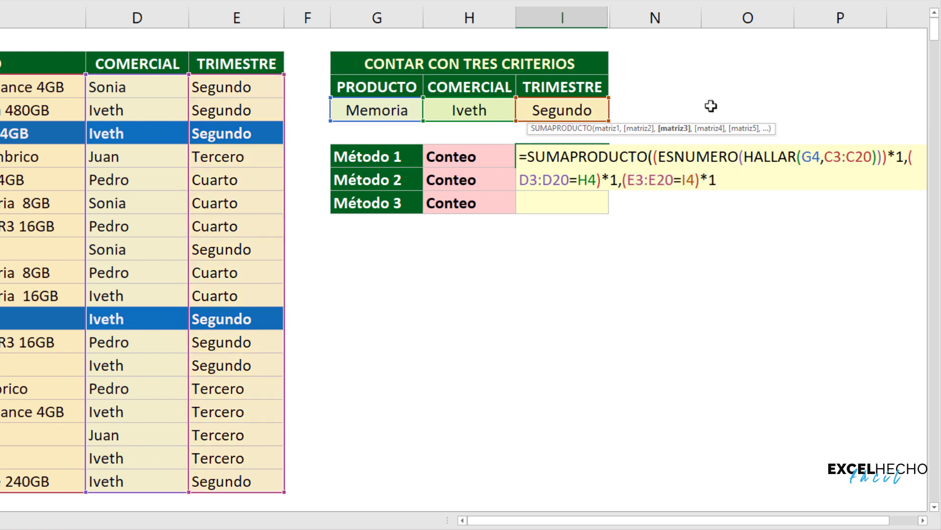
text())
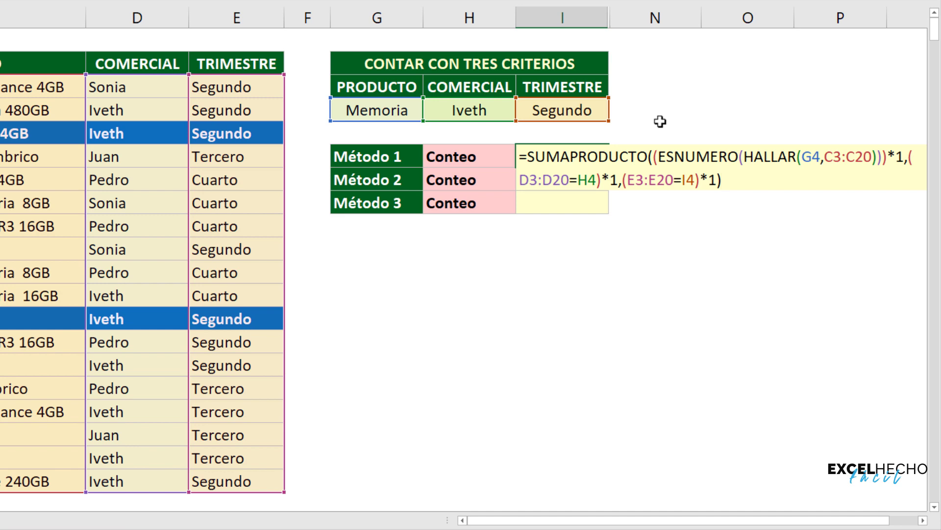
key(ctrl+Return)
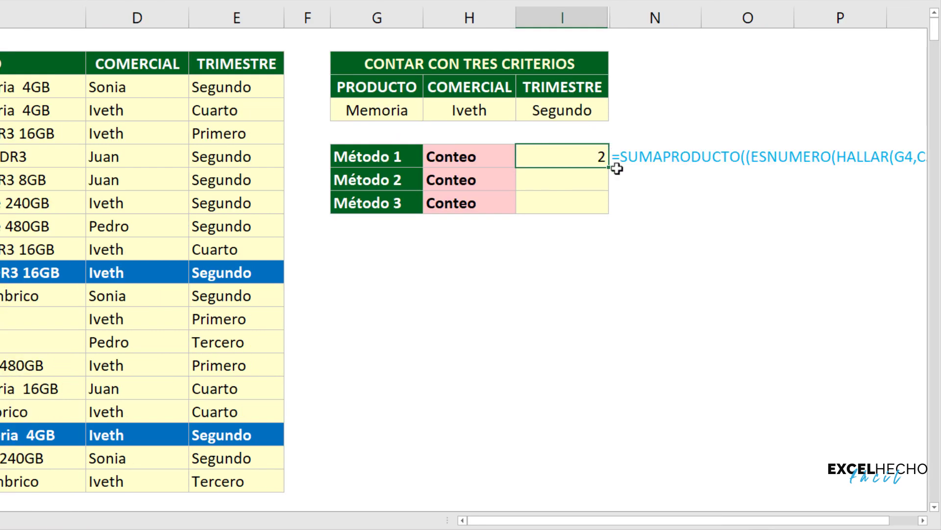
Copy I6's formula text and paste it into I7
key(F2)
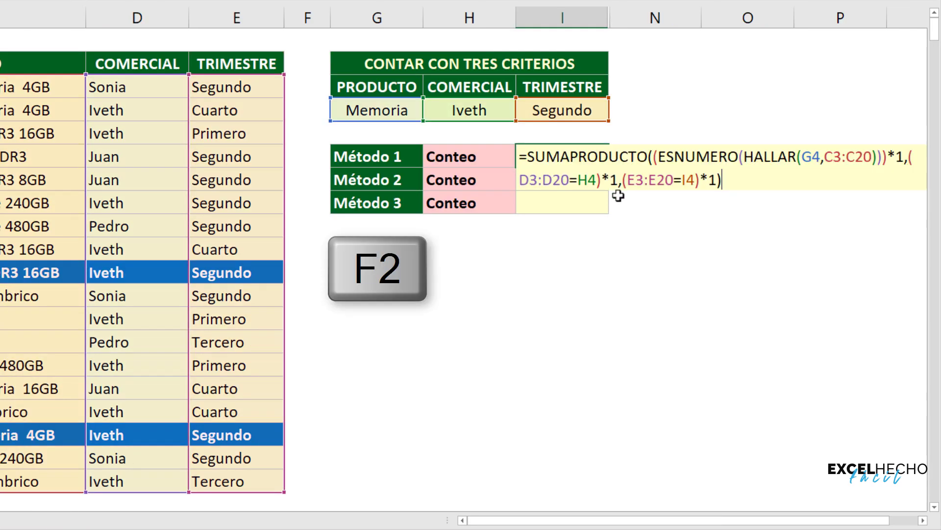
drag(723, 180, 478, 141)
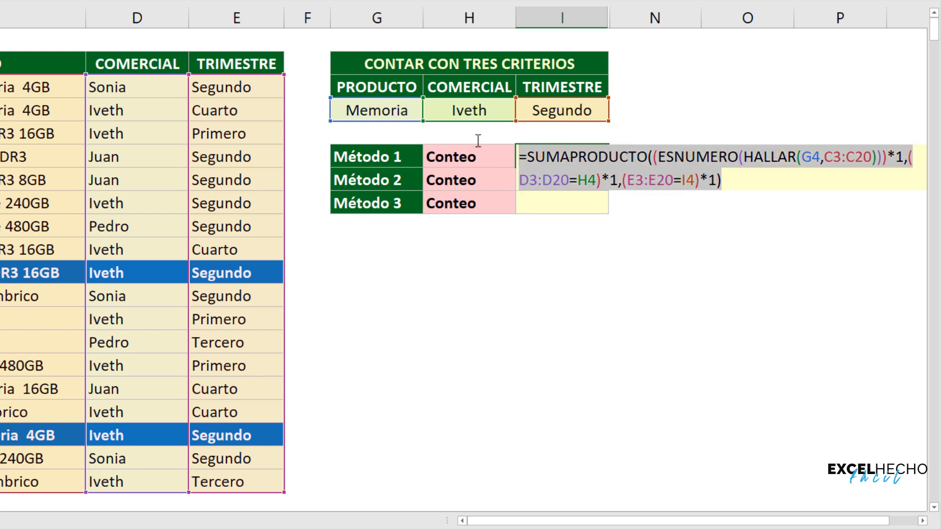
key(ctrl+c)
key(Return)
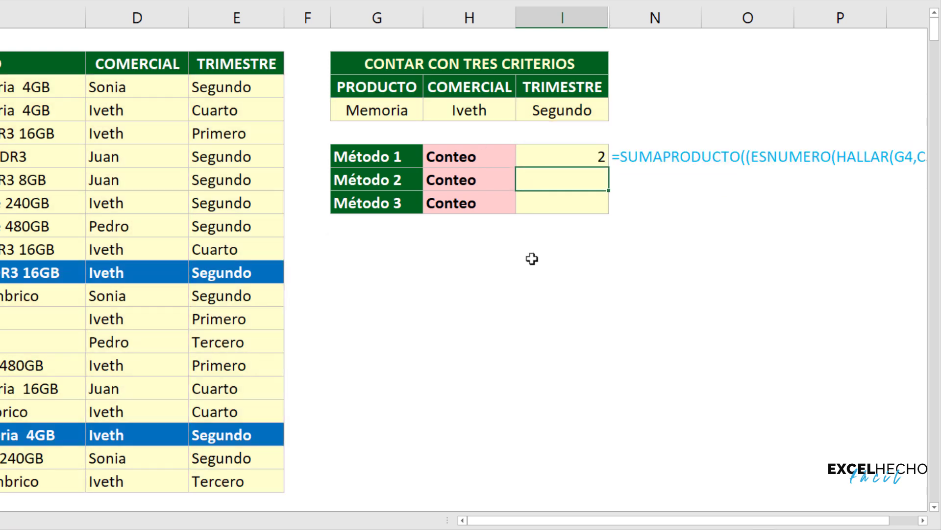
key(F2)
key(ctrl+v)
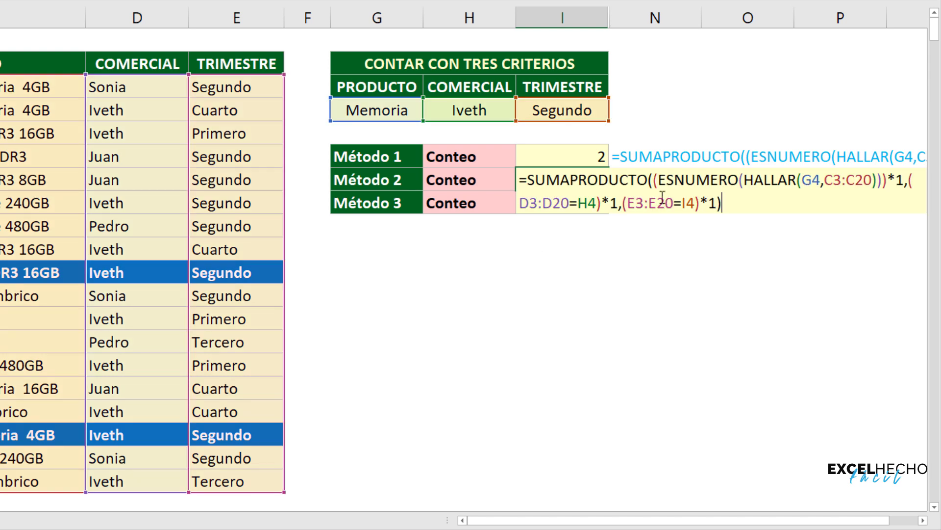
Evaluate each of the three SUMAPRODUCTO arguments in I7 into arrays of ones and zeros
click(654, 183)
click(608, 221)
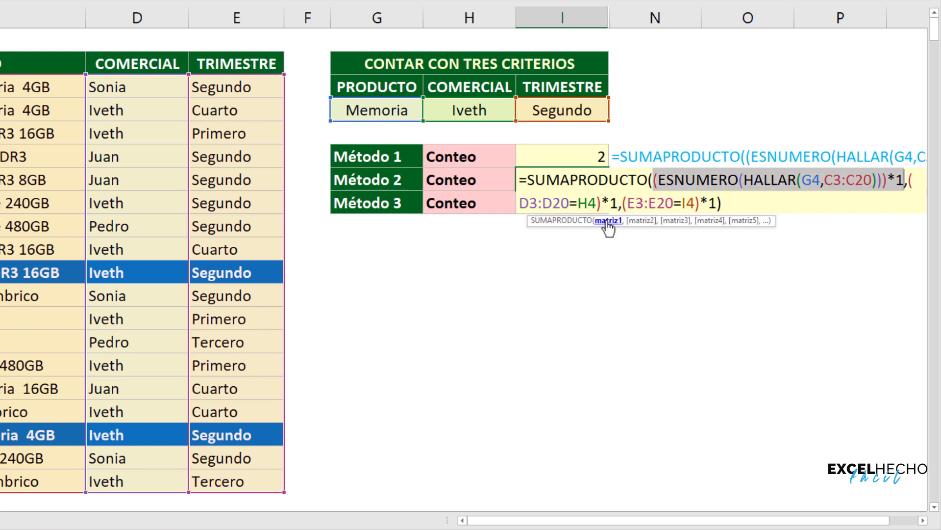
key(F9)
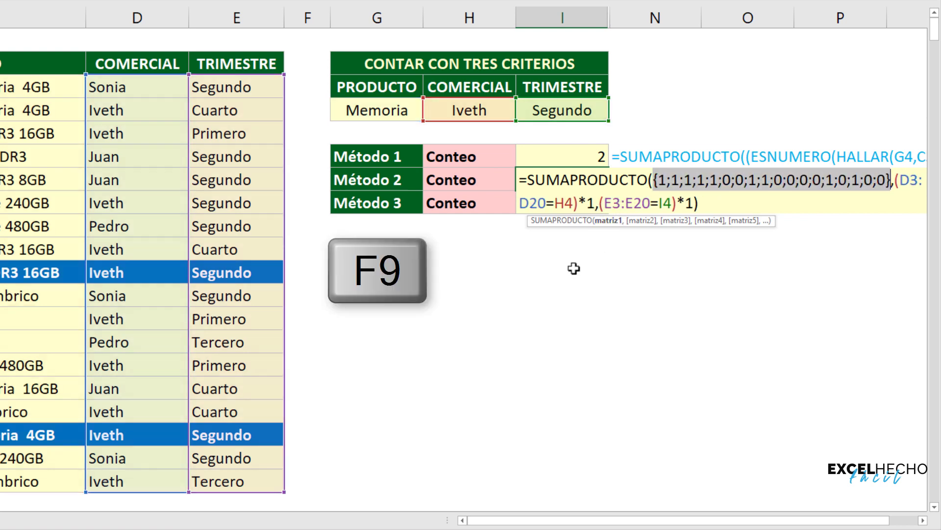
click(642, 221)
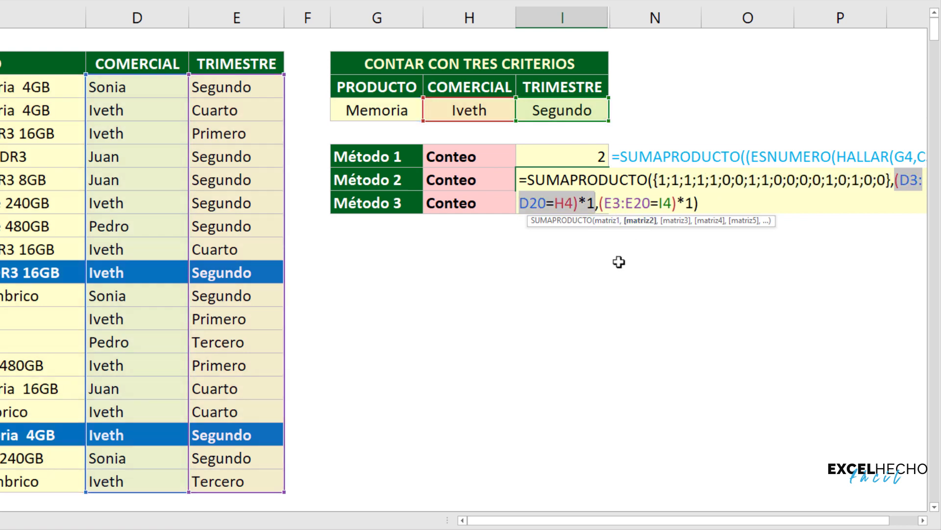
key(F9)
click(673, 221)
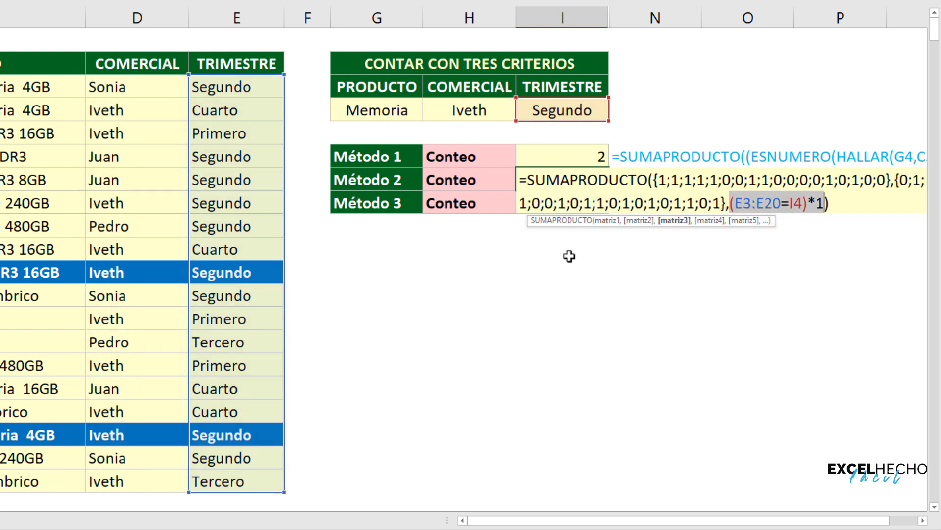
key(F9)
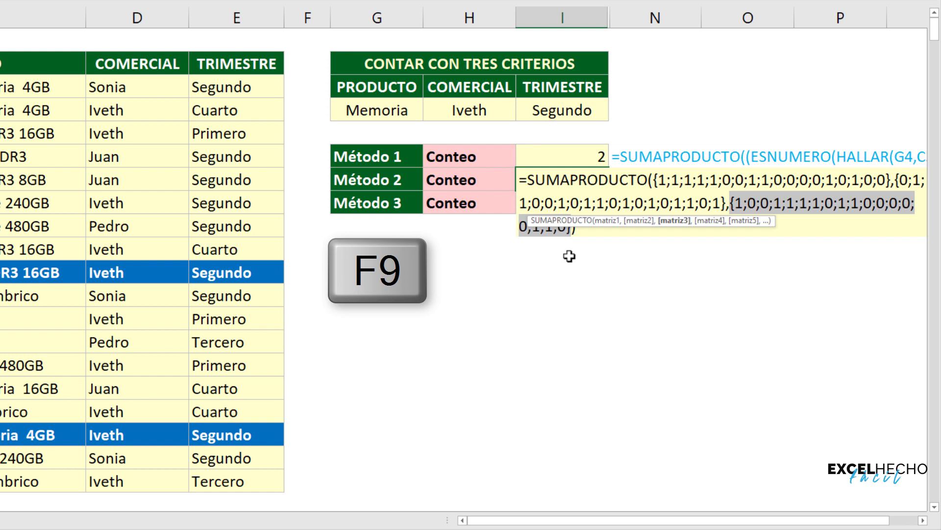
drag(772, 218, 768, 127)
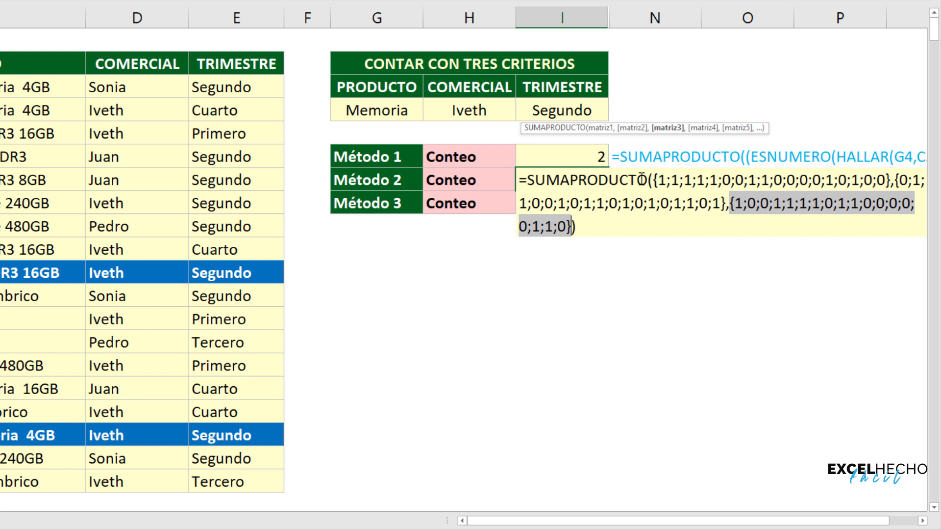
Restart I7's edit, paste the SUMAPRODUCTO formula again, and highlight its three arguments
key(Escape)
key(F2)
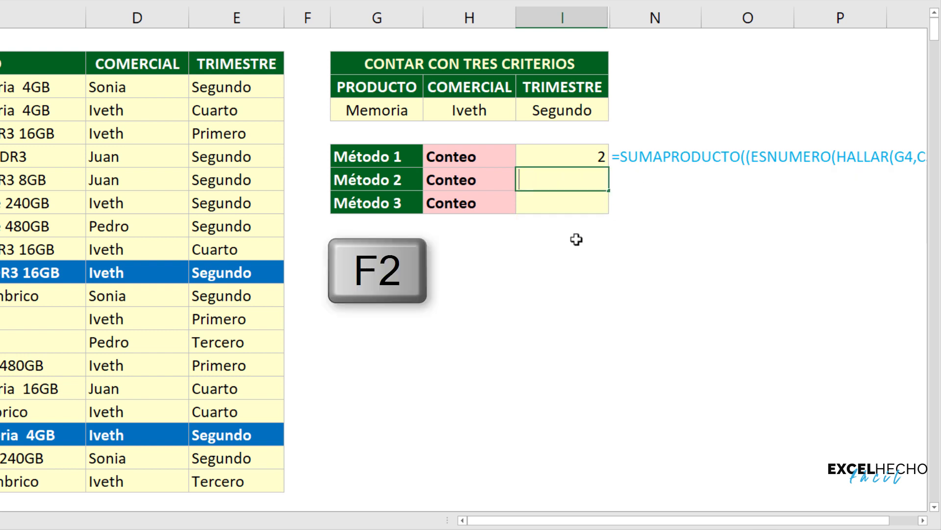
key(ctrl+v)
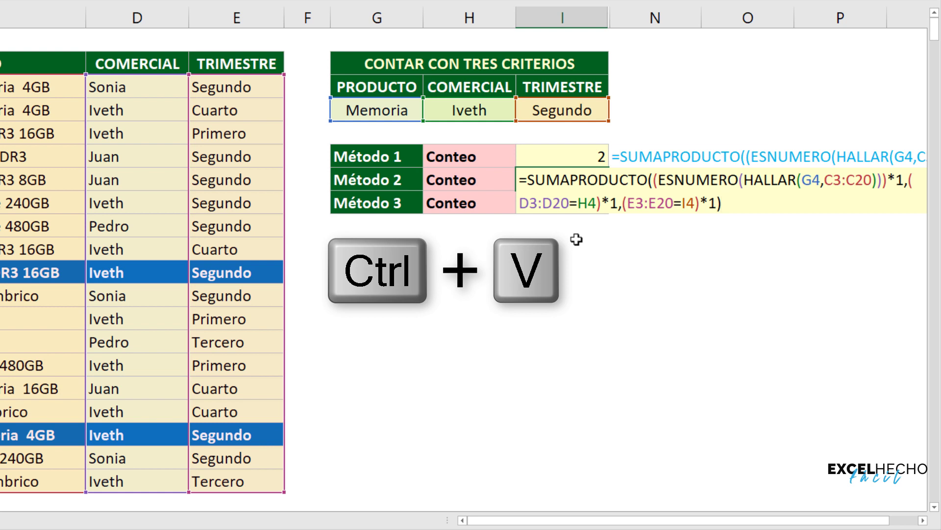
click(652, 180)
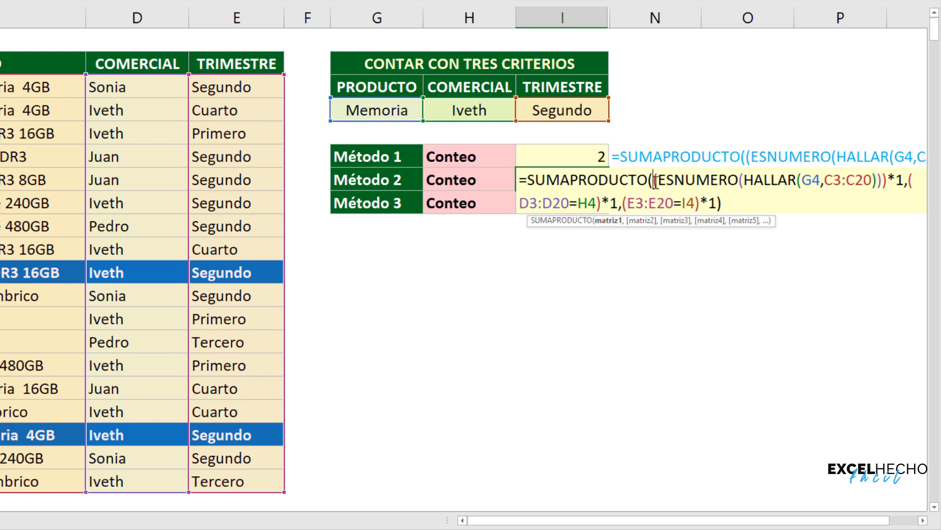
click(608, 222)
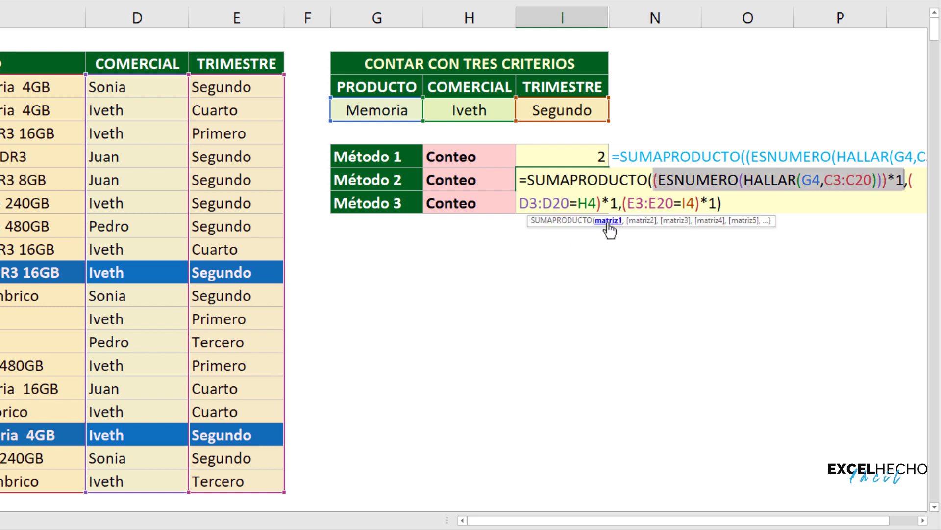
click(640, 221)
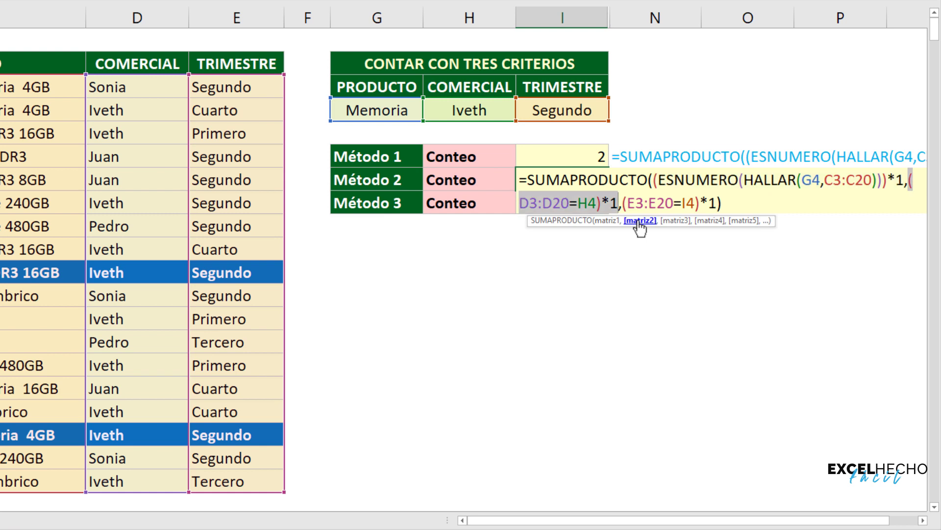
click(676, 221)
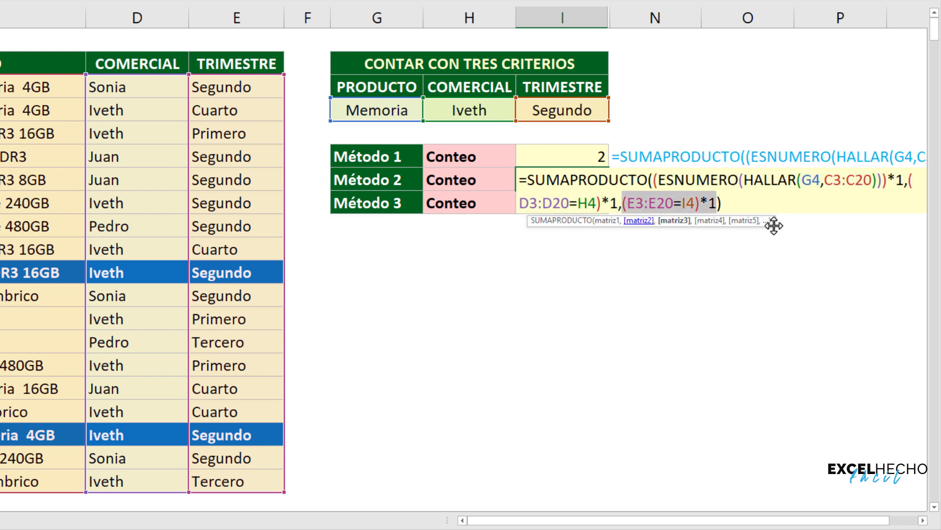
Replace both argument commas with * and enter the multiplied-array formula in I7
click(908, 180)
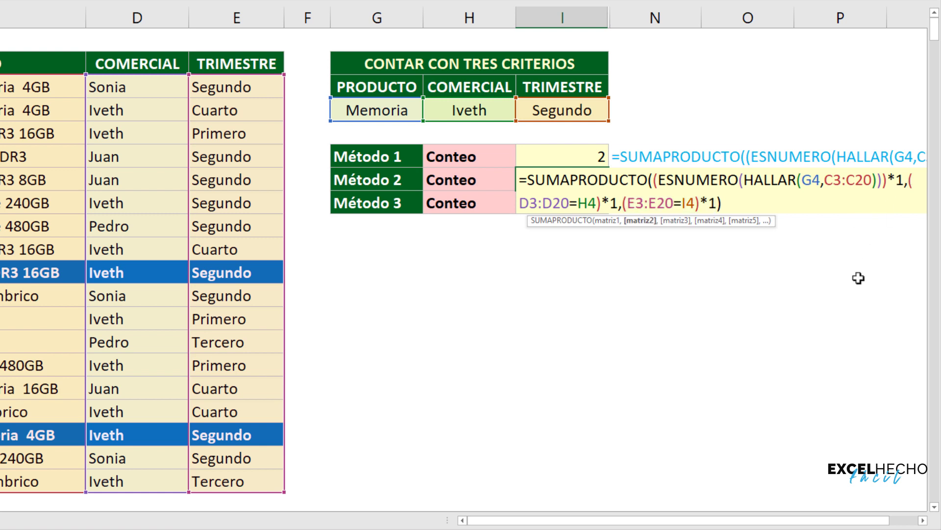
key(BackSpace)
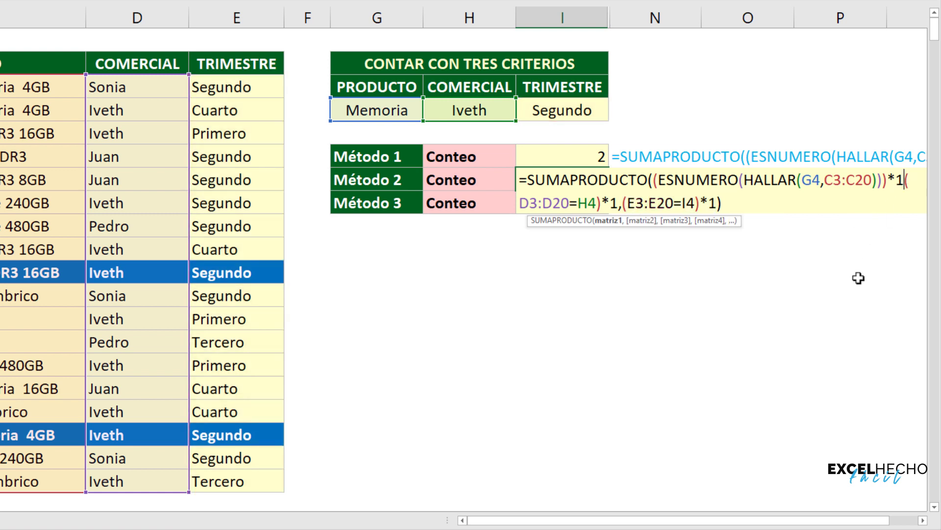
text(*)
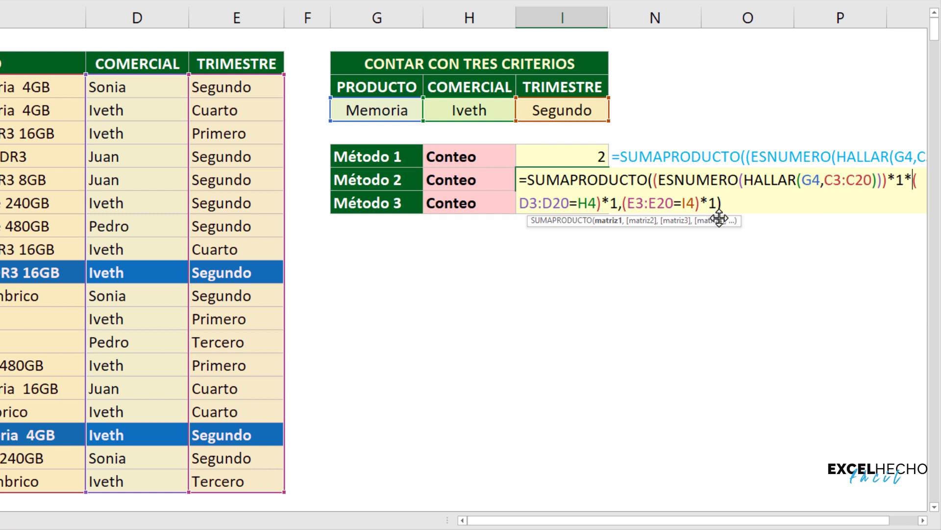
click(622, 202)
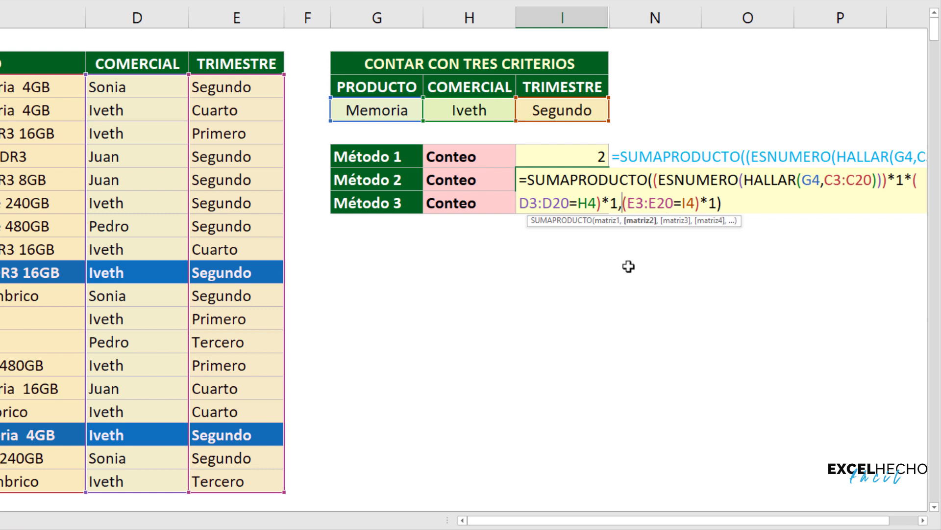
key(BackSpace)
text(*)
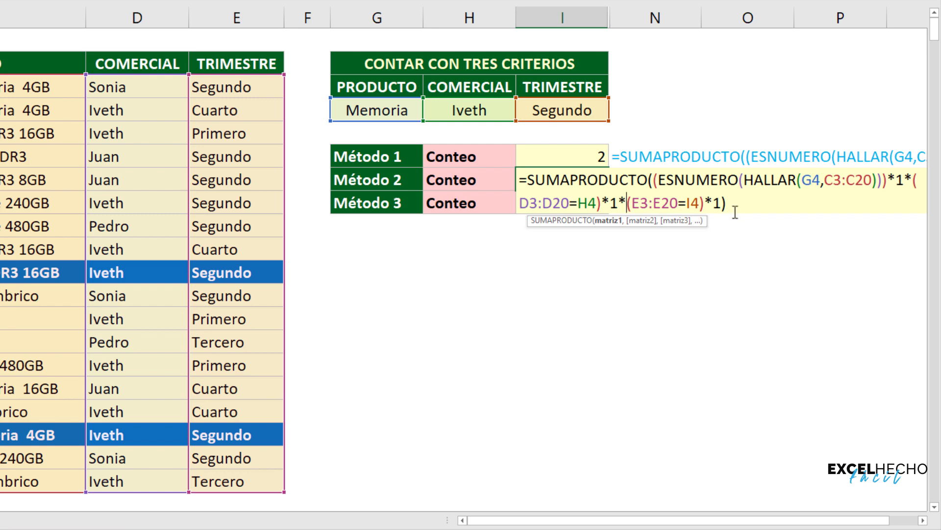
click(734, 203)
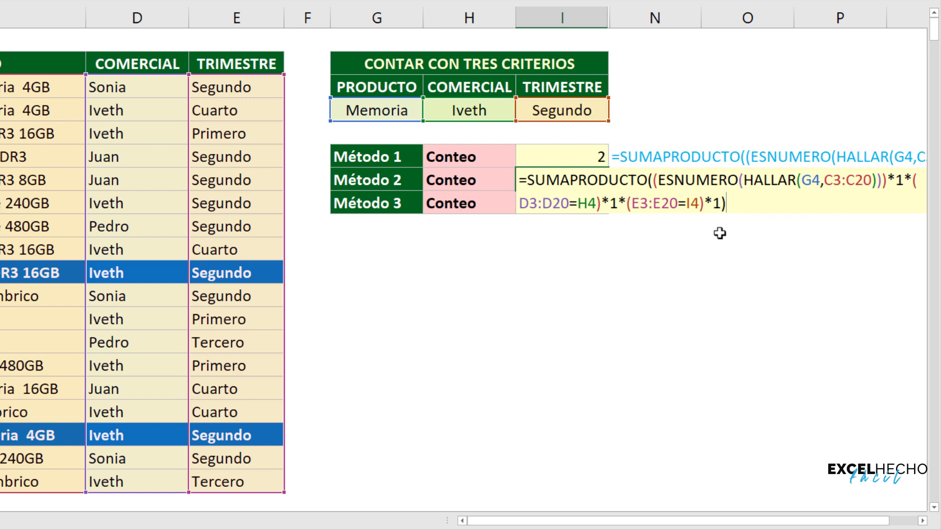
key(ctrl+Return)
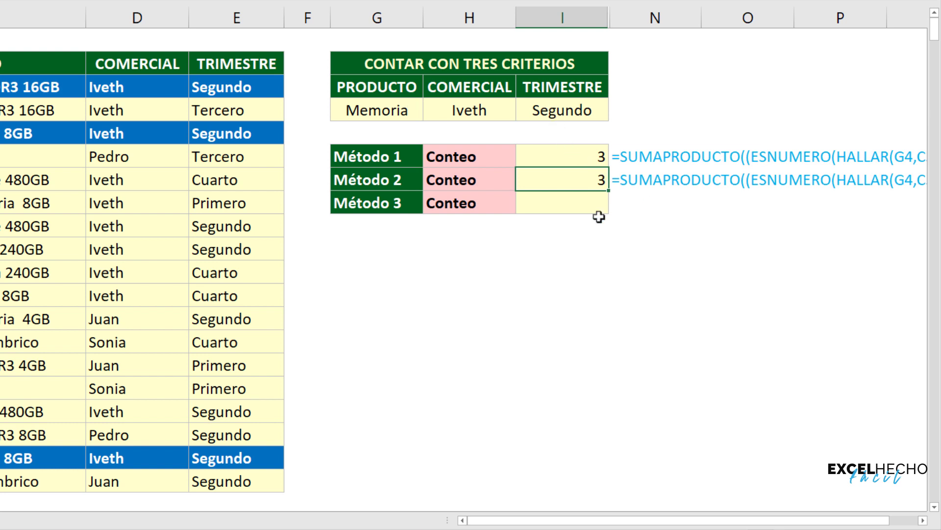
Copy I7's multiplied-array formula text, then start editing empty cell I8
key(F2)
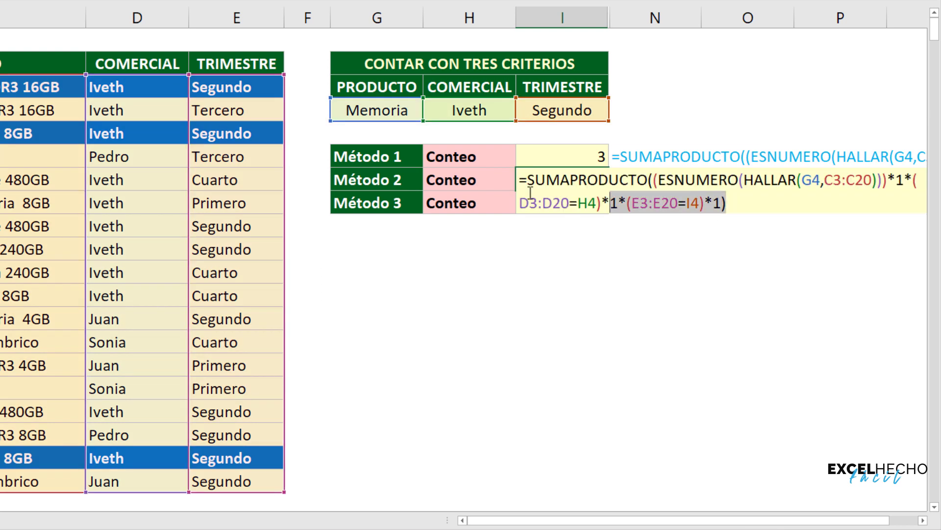
drag(733, 202, 474, 182)
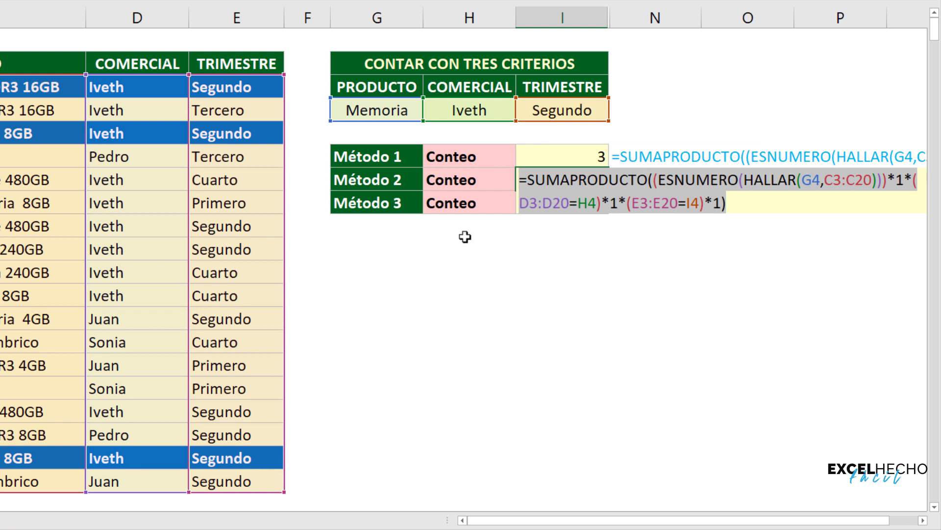
key(ctrl+c)
key(Escape)
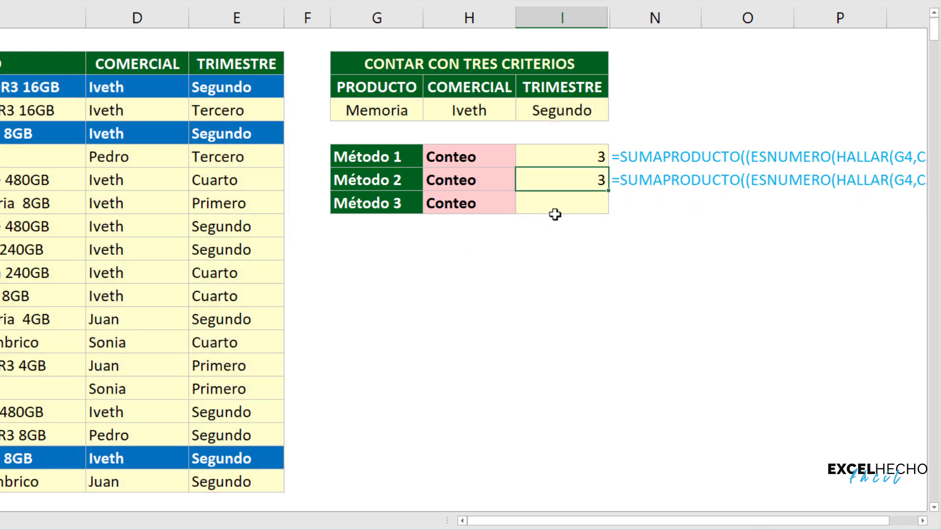
click(555, 212)
key(F2)
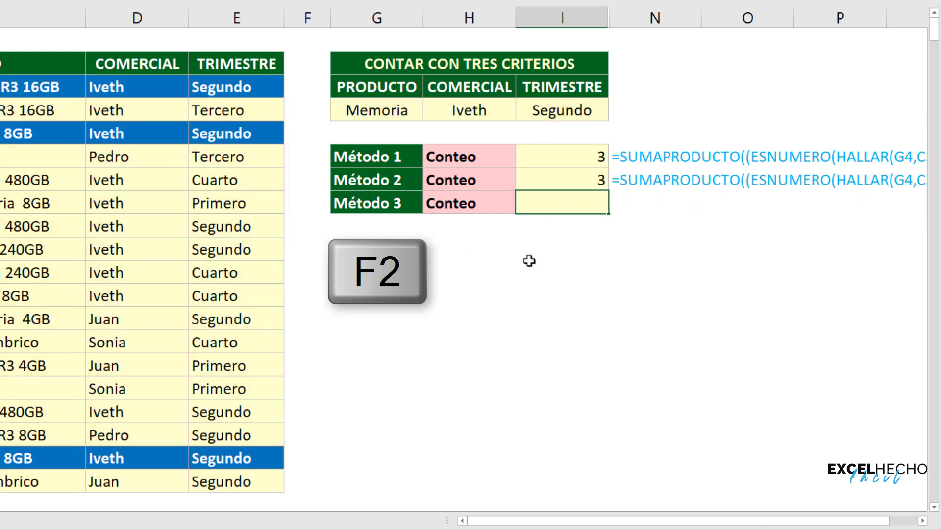
Paste into I8, change SUMAPRODUCTO to SUMA, and confirm as an array formula returning 3
key(ctrl+v)
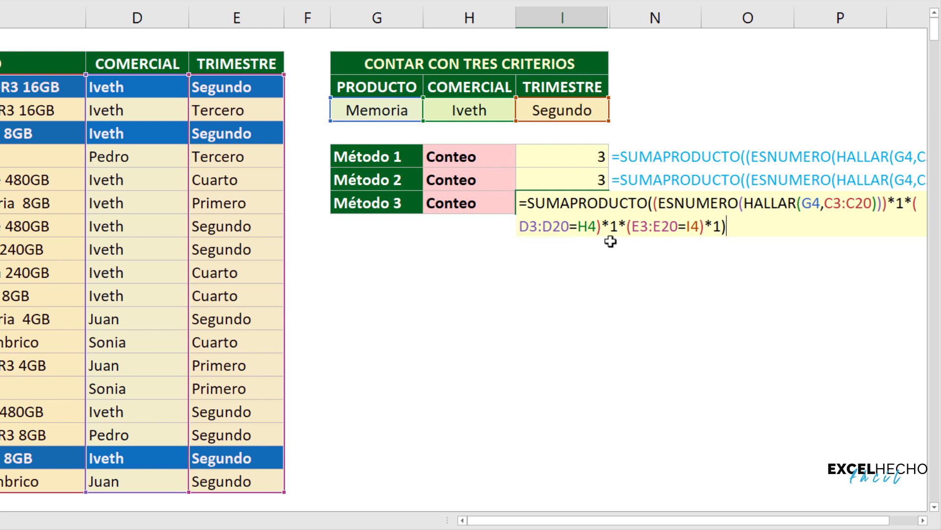
drag(648, 203, 571, 203)
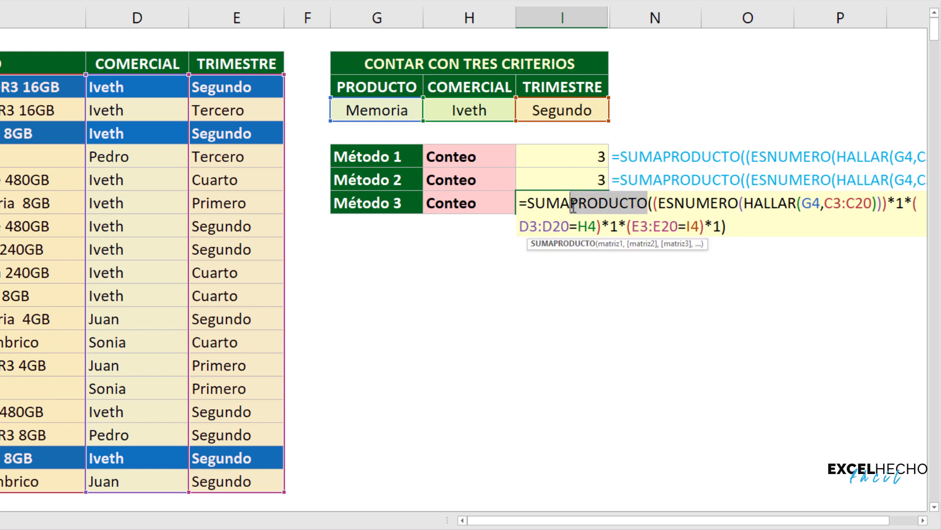
key(Delete)
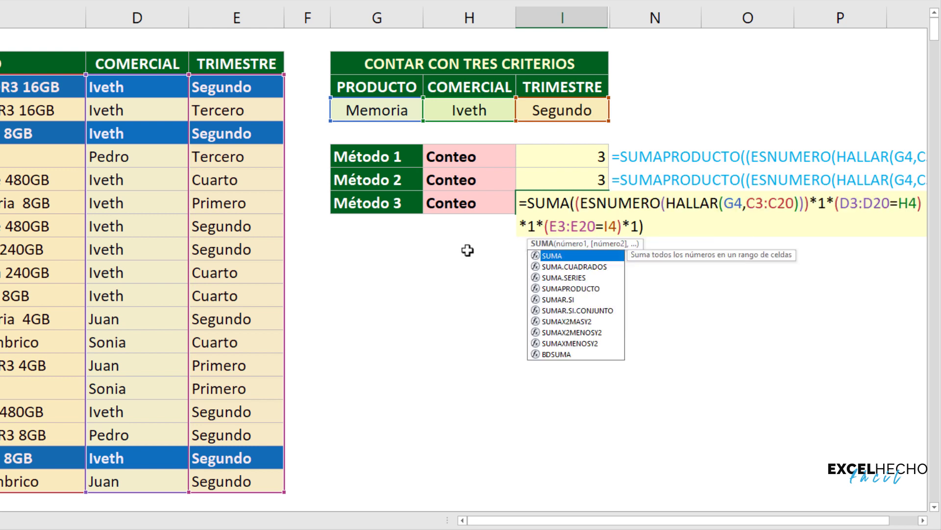
click(660, 230)
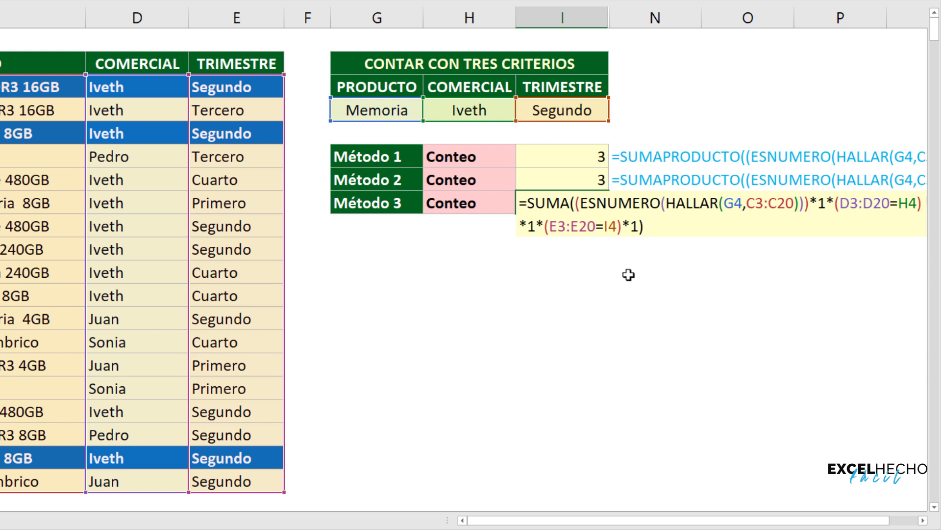
key(ctrl+shift+Return)
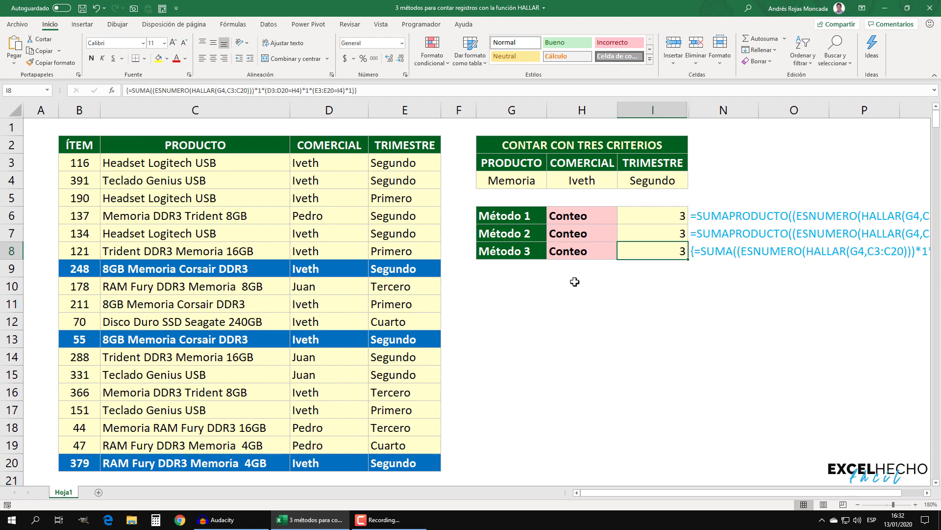
Recalculate the random data three times, confirming I6:I8 stay equal (now 2), then select I10
key(F9)
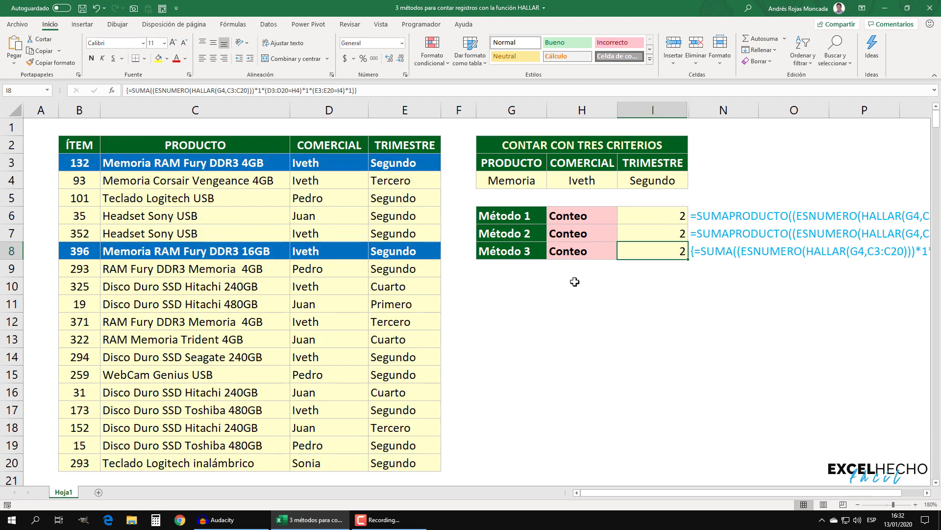
key(F9)
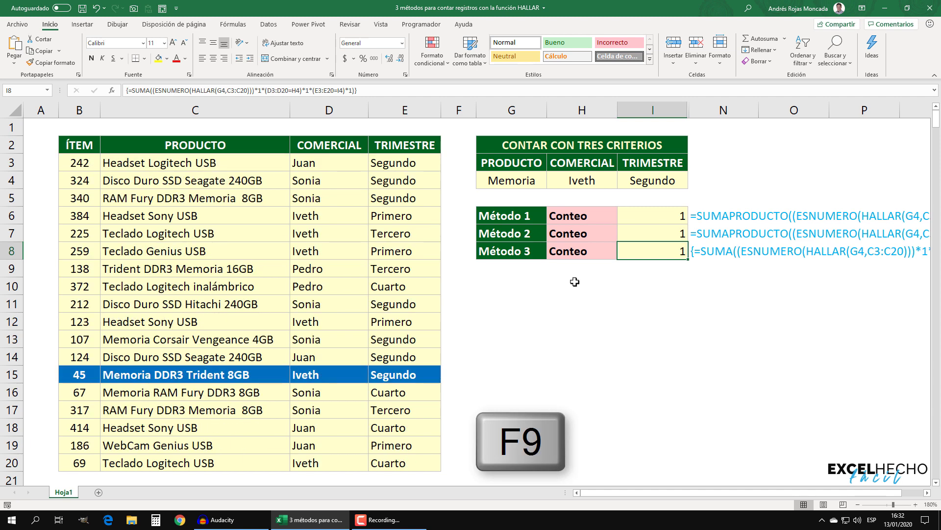
key(F9)
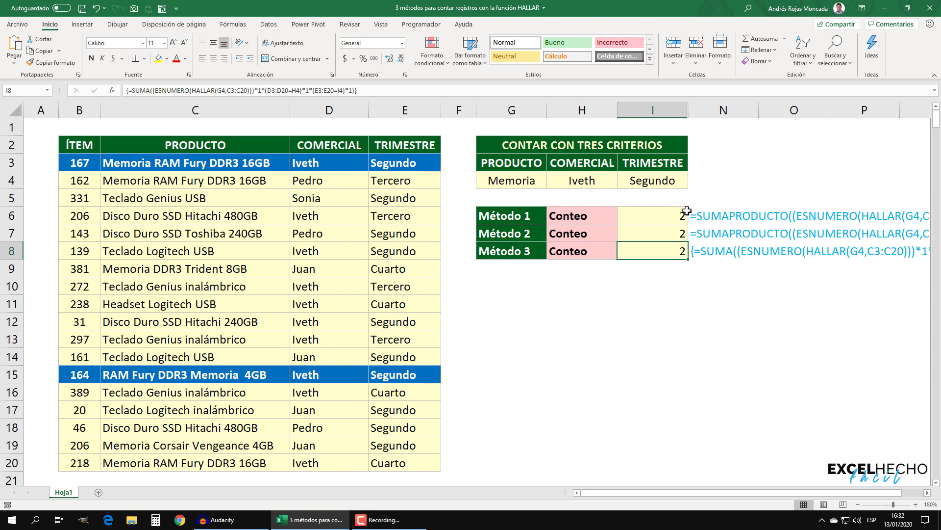
click(671, 283)
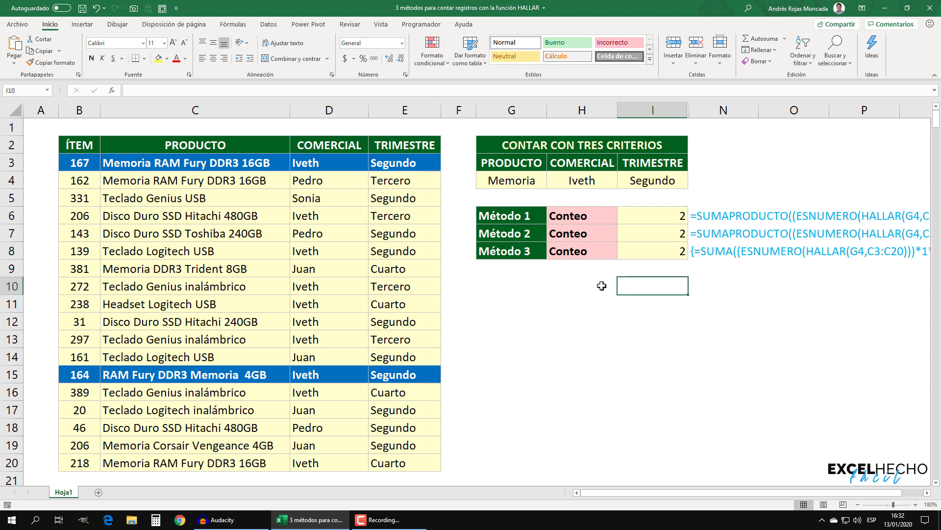